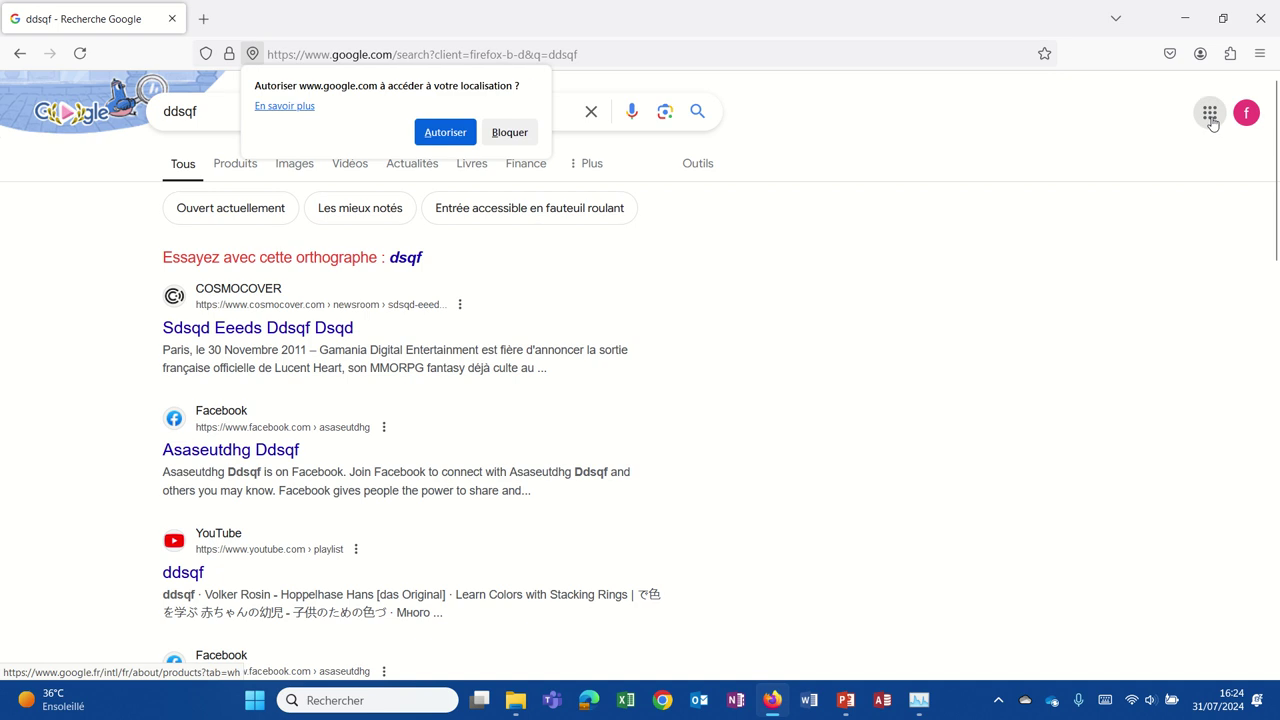
Open Google Sheets from the Google apps grid in Firefox.
{"action": "left_click", "coordinate": [1211, 116]}
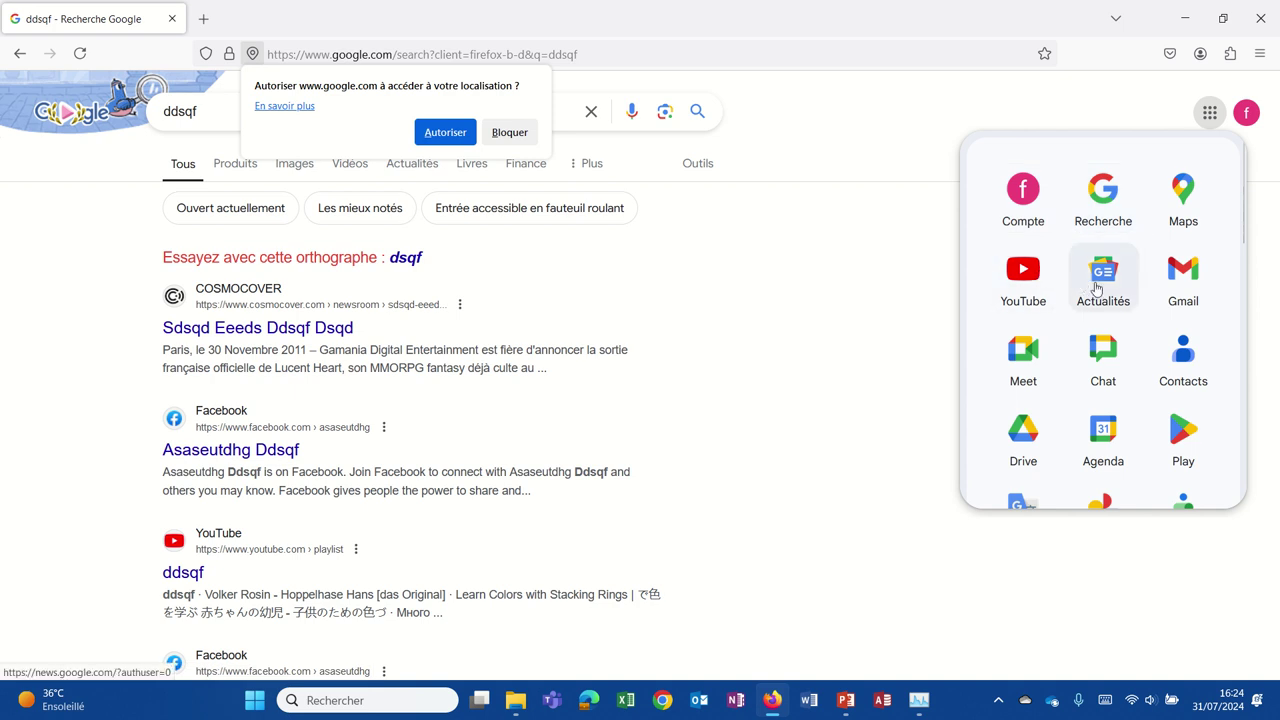
{"action": "scroll", "coordinate": [1100, 345], "scroll_direction": "down", "scroll_amount": 2}
{"action": "scroll", "coordinate": [1108, 330], "scroll_direction": "down", "scroll_amount": 2}
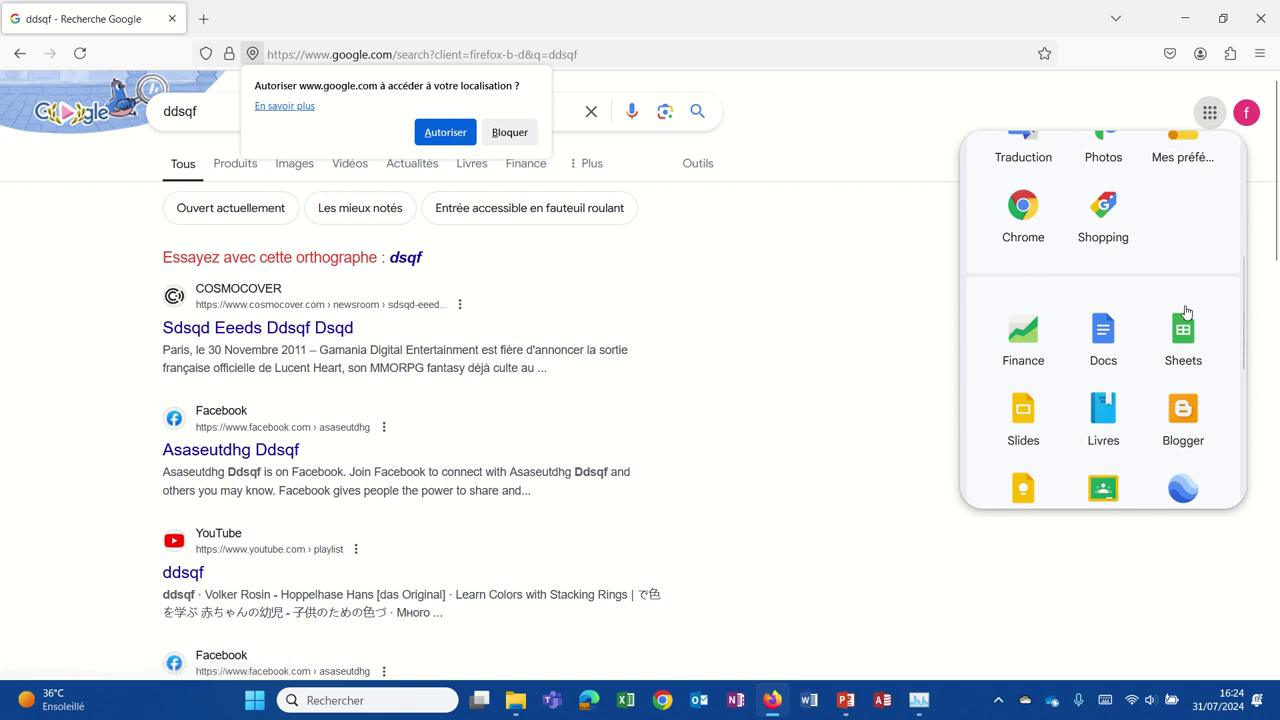
{"action": "left_click", "coordinate": [1184, 328]}
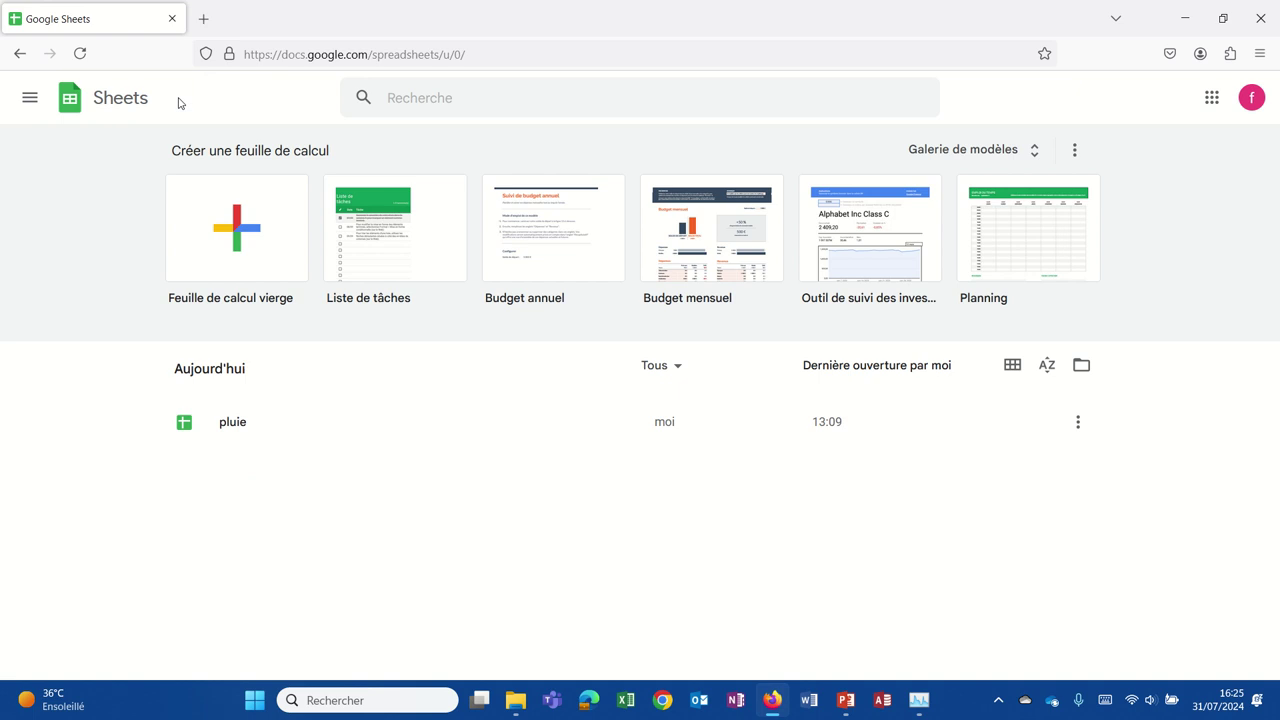
Create a new spreadsheet from the 'Feuille de calcul vierge' blank template.
{"action": "left_click", "coordinate": [255, 237]}
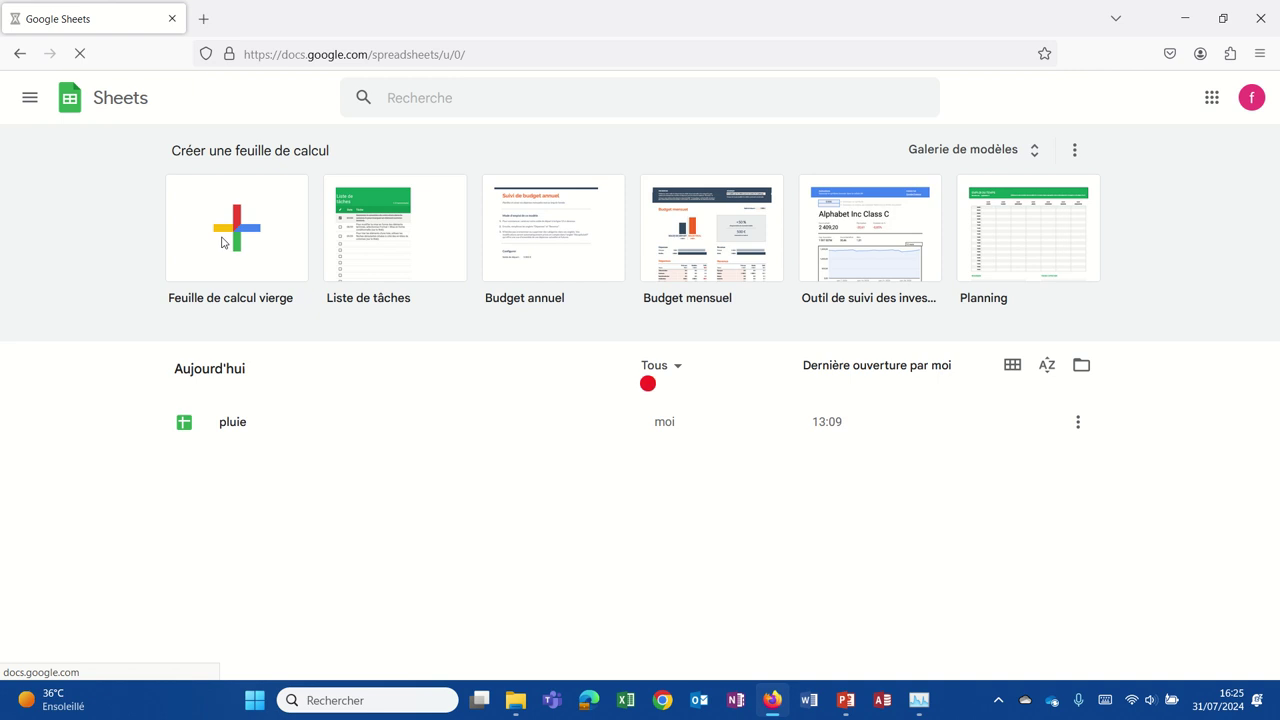
{"action": "left_click", "coordinate": [213, 268]}
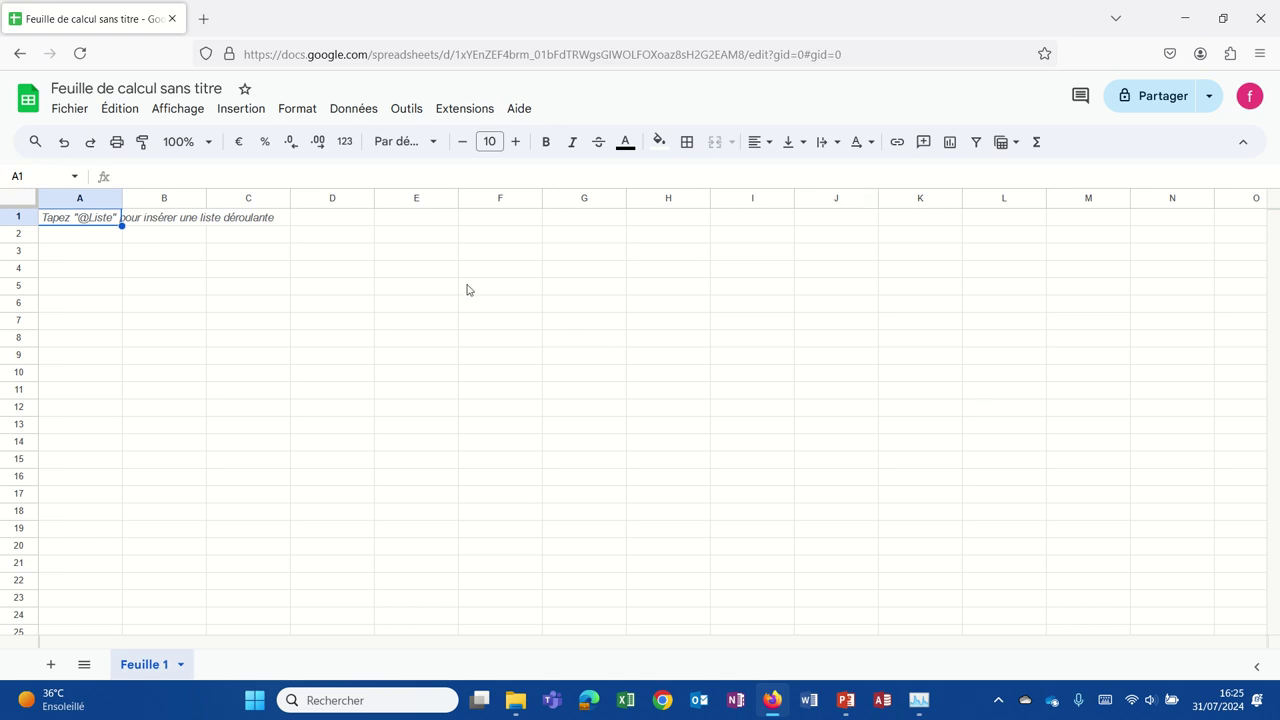
{"action": "left_click", "coordinate": [275, 271]}
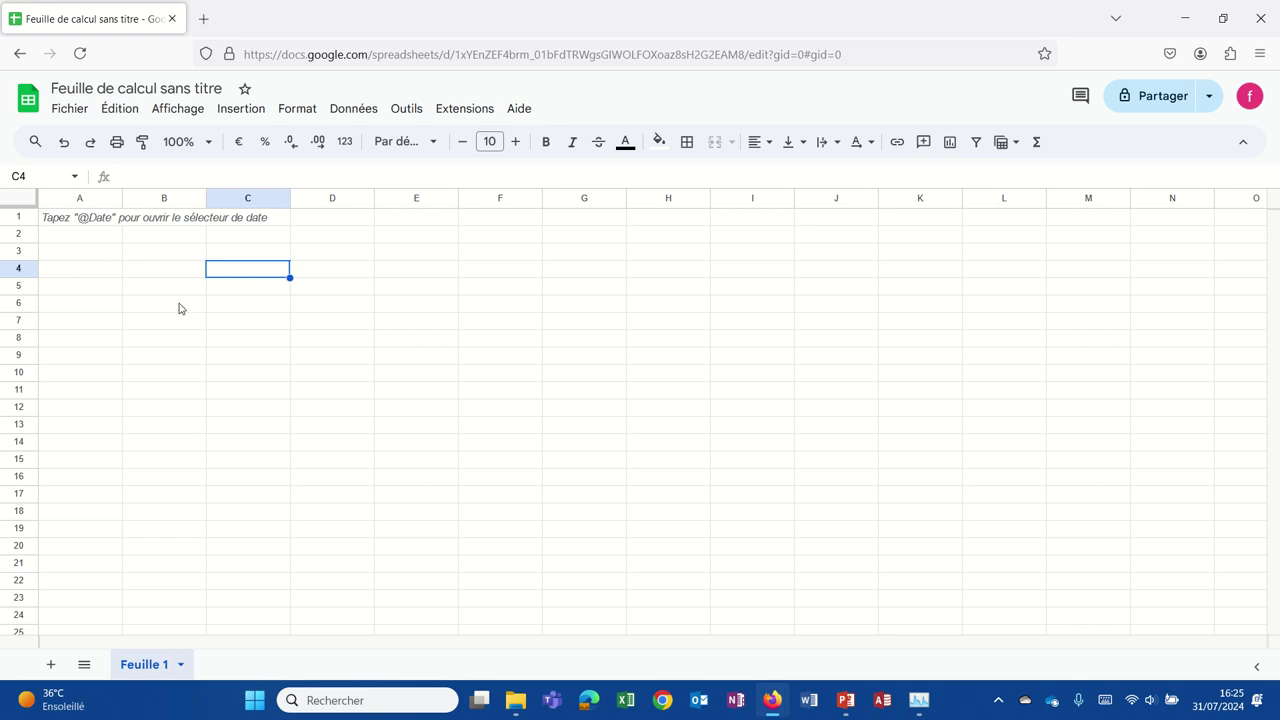
{"action": "left_click", "coordinate": [396, 274]}
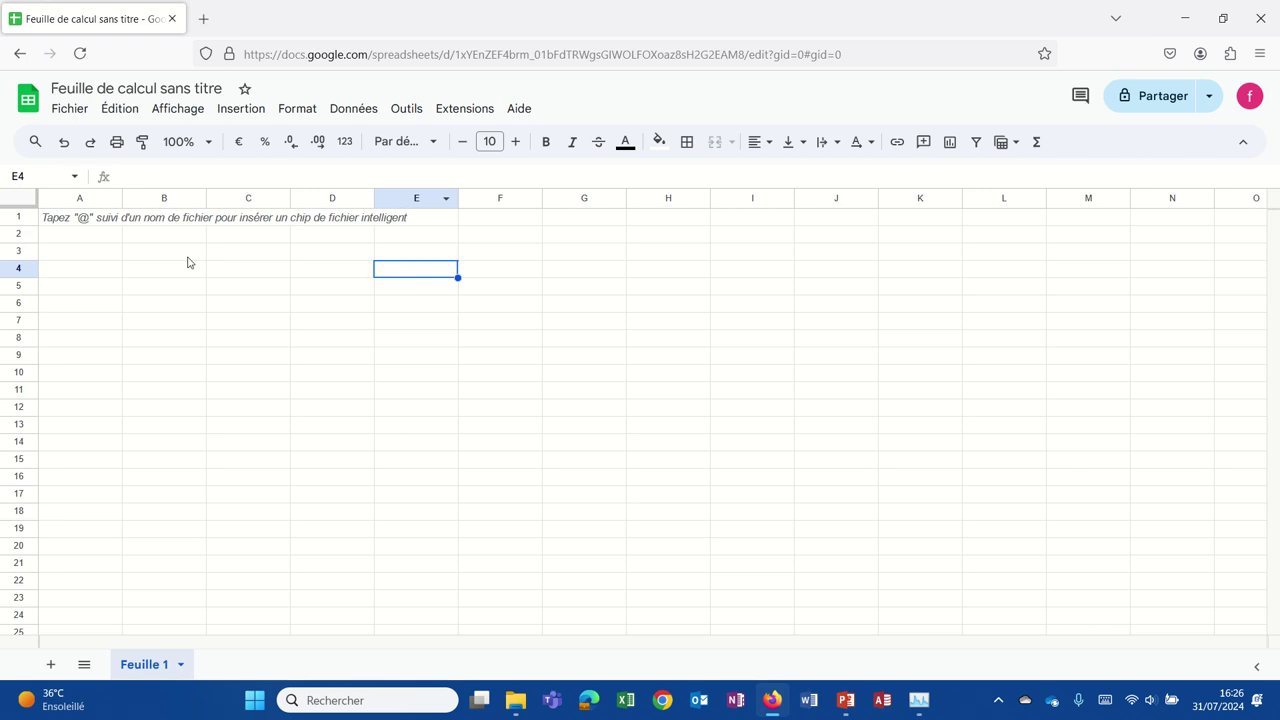
{"action": "left_click", "coordinate": [98, 222]}
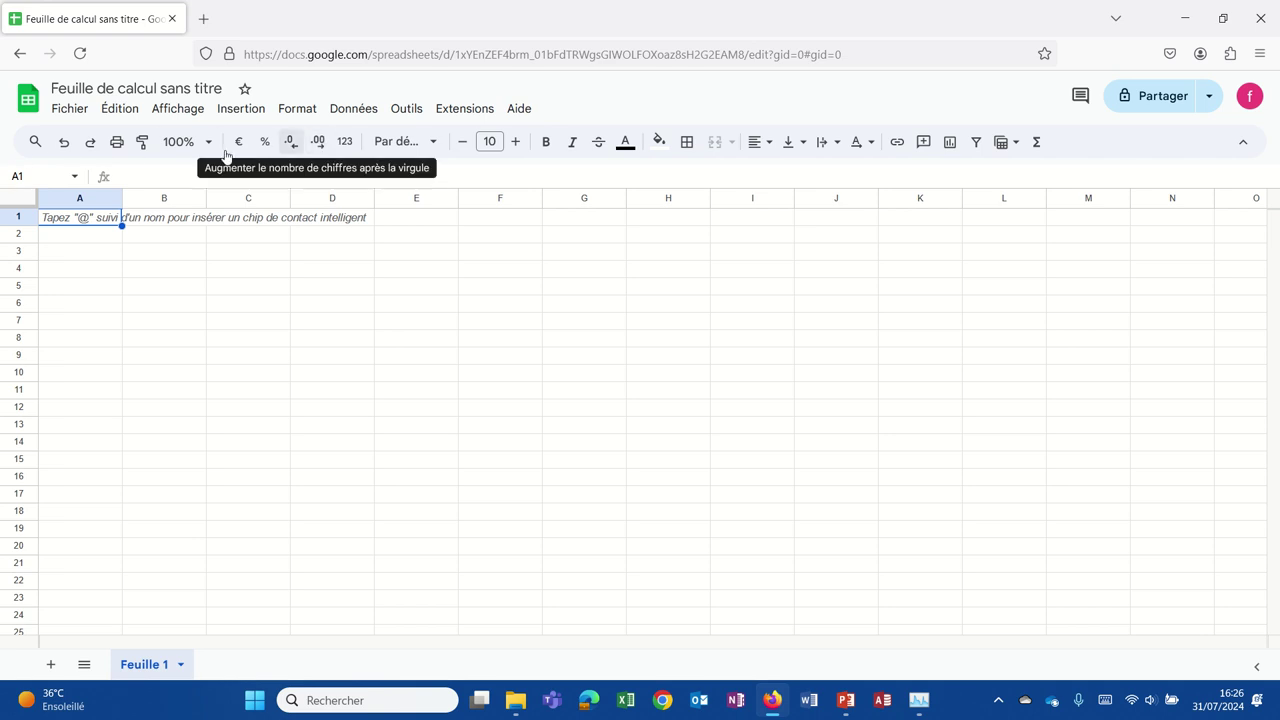
{"action": "left_click", "coordinate": [147, 174]}
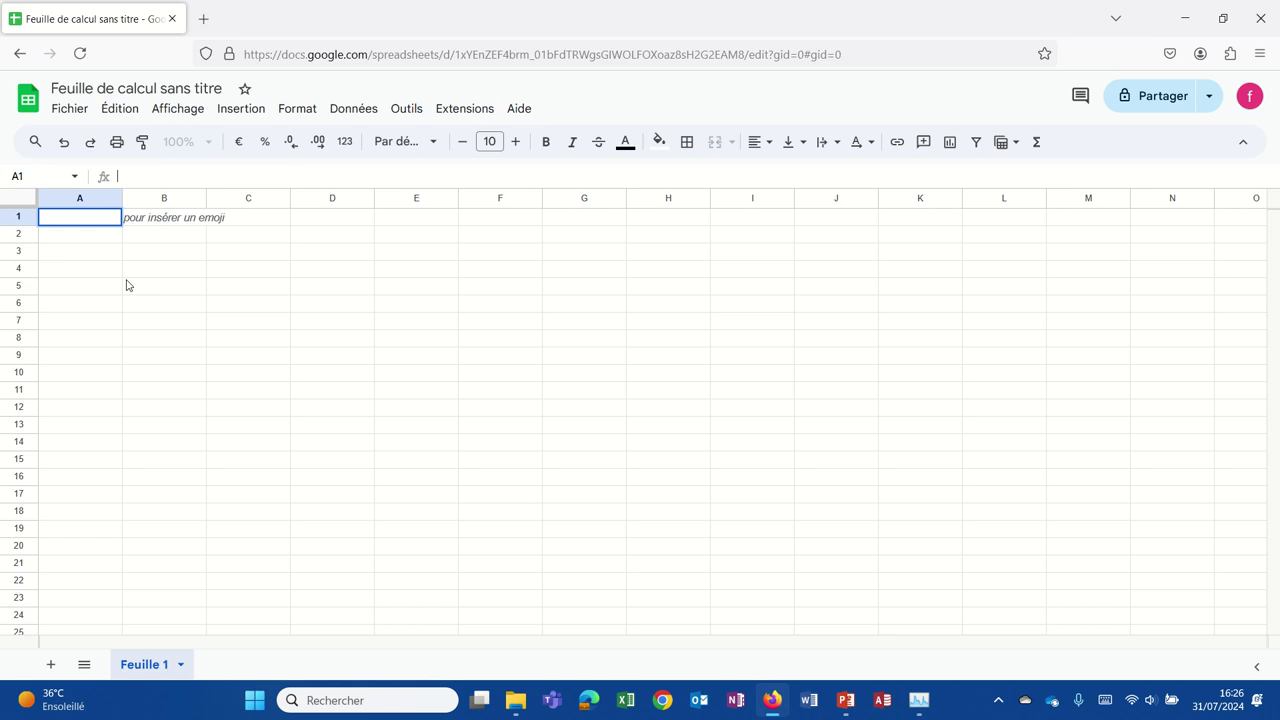
{"action": "left_click", "coordinate": [126, 281]}
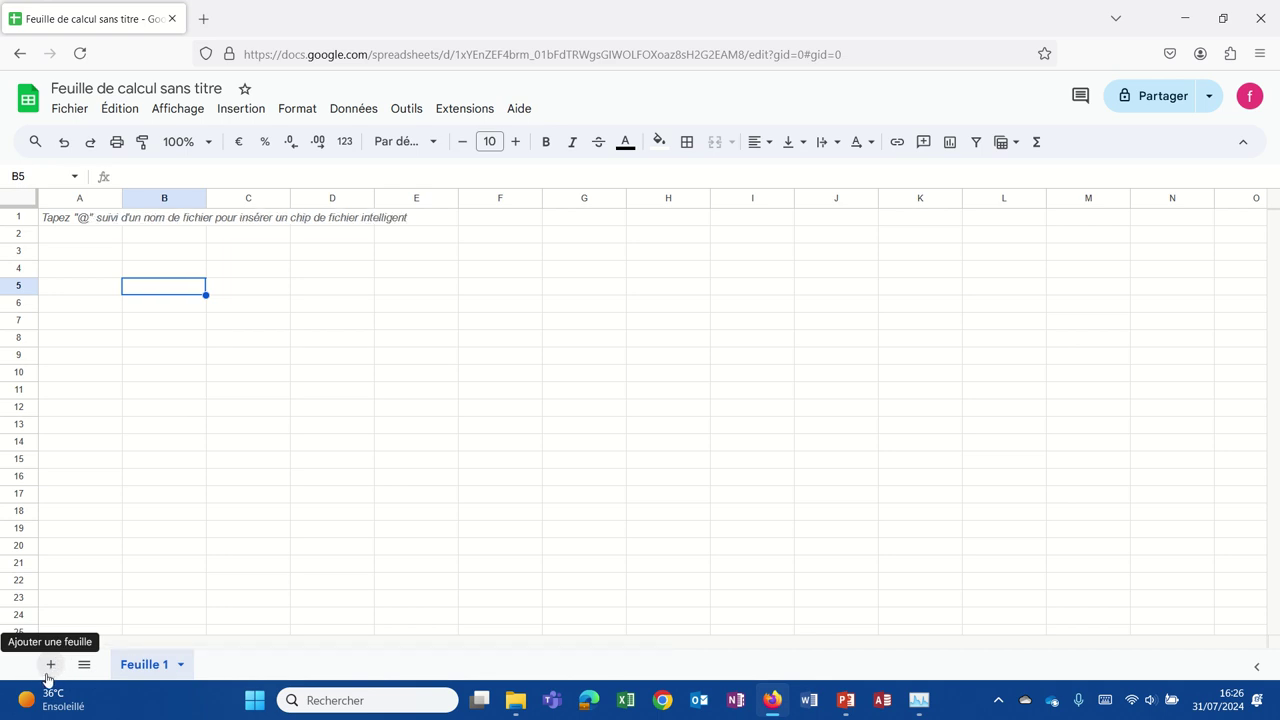
{"action": "left_click", "coordinate": [52, 666]}
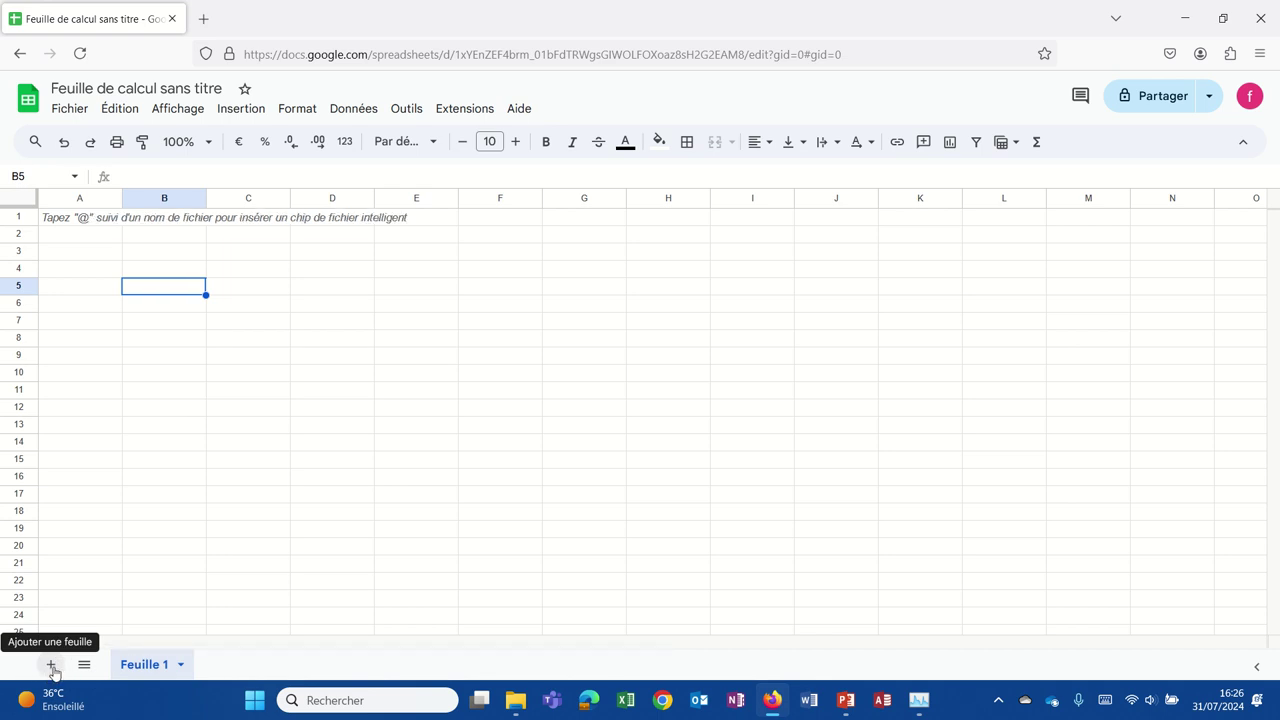
{"action": "left_click", "coordinate": [145, 665]}
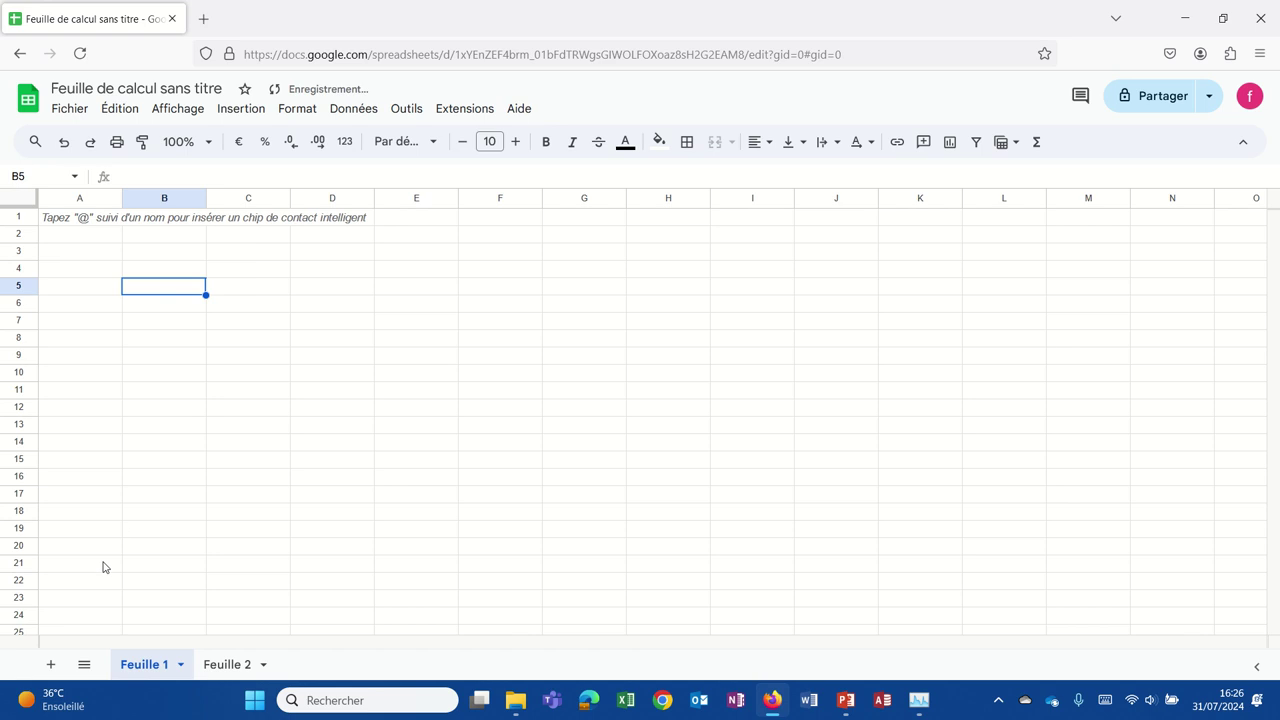
{"action": "left_click", "coordinate": [218, 668]}
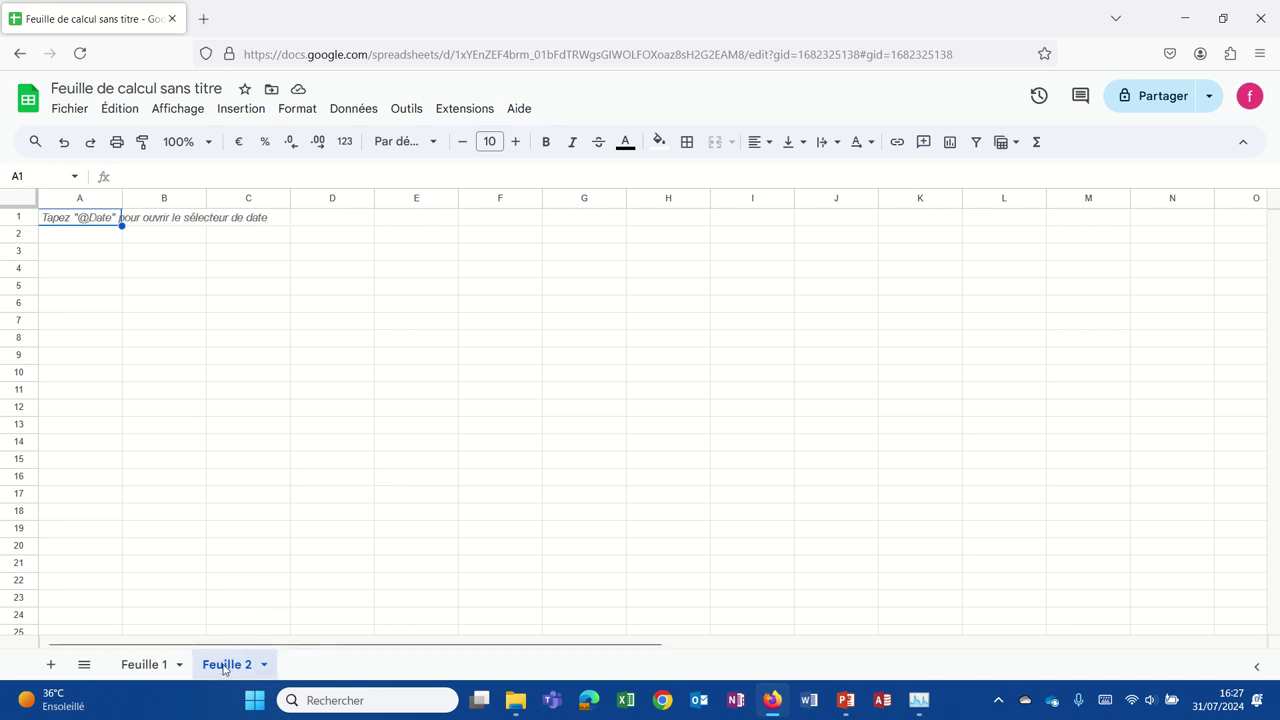
{"action": "right_click", "coordinate": [224, 669]}
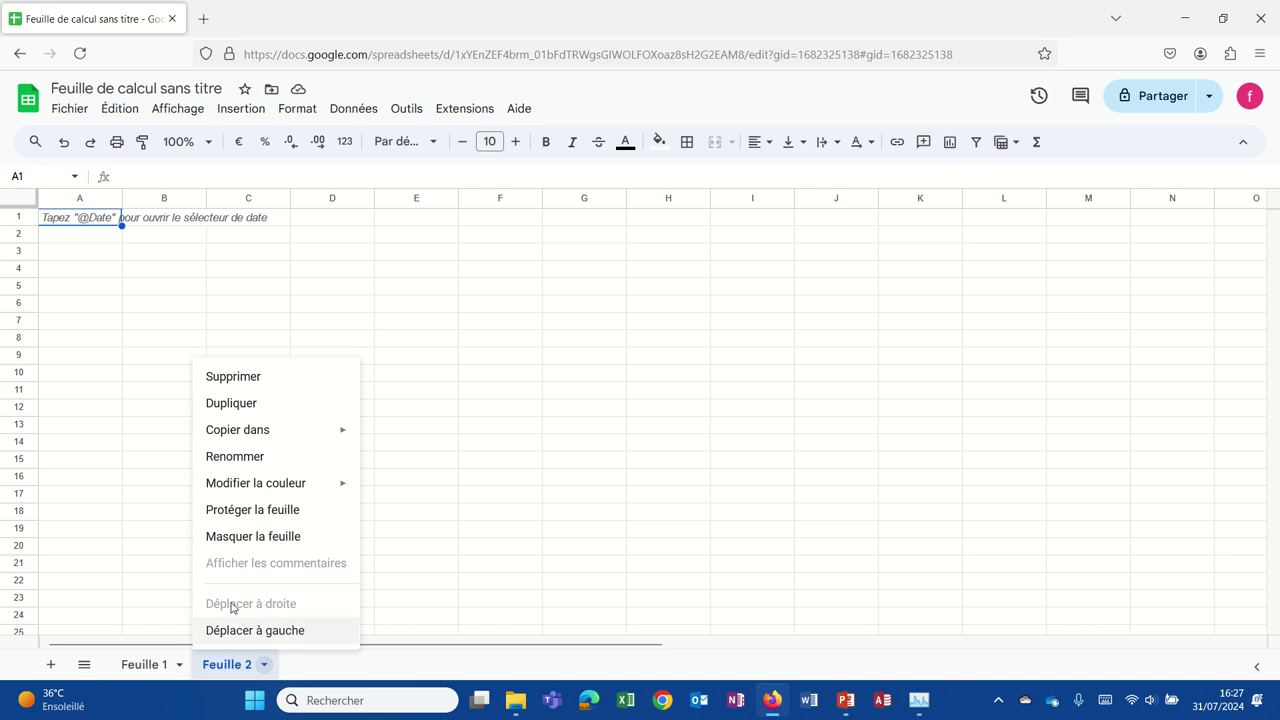
{"action": "mouse_move", "coordinate": [229, 440]}
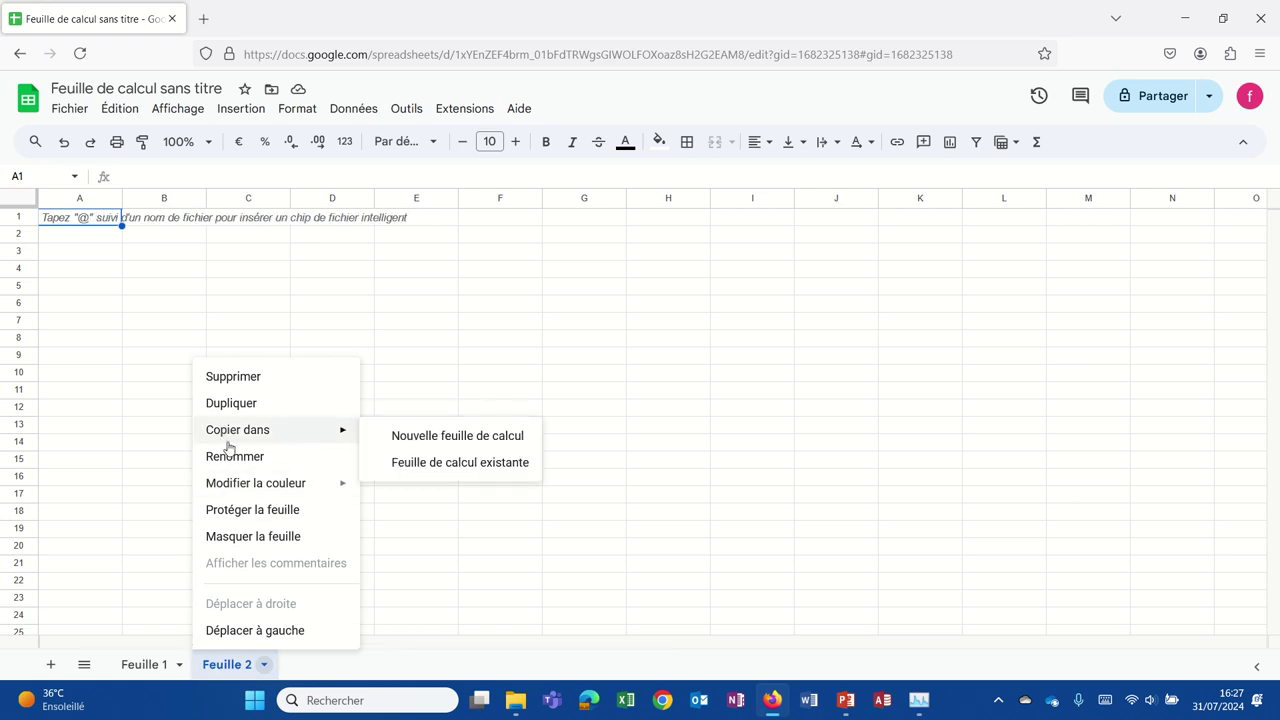
{"action": "left_click", "coordinate": [230, 380]}
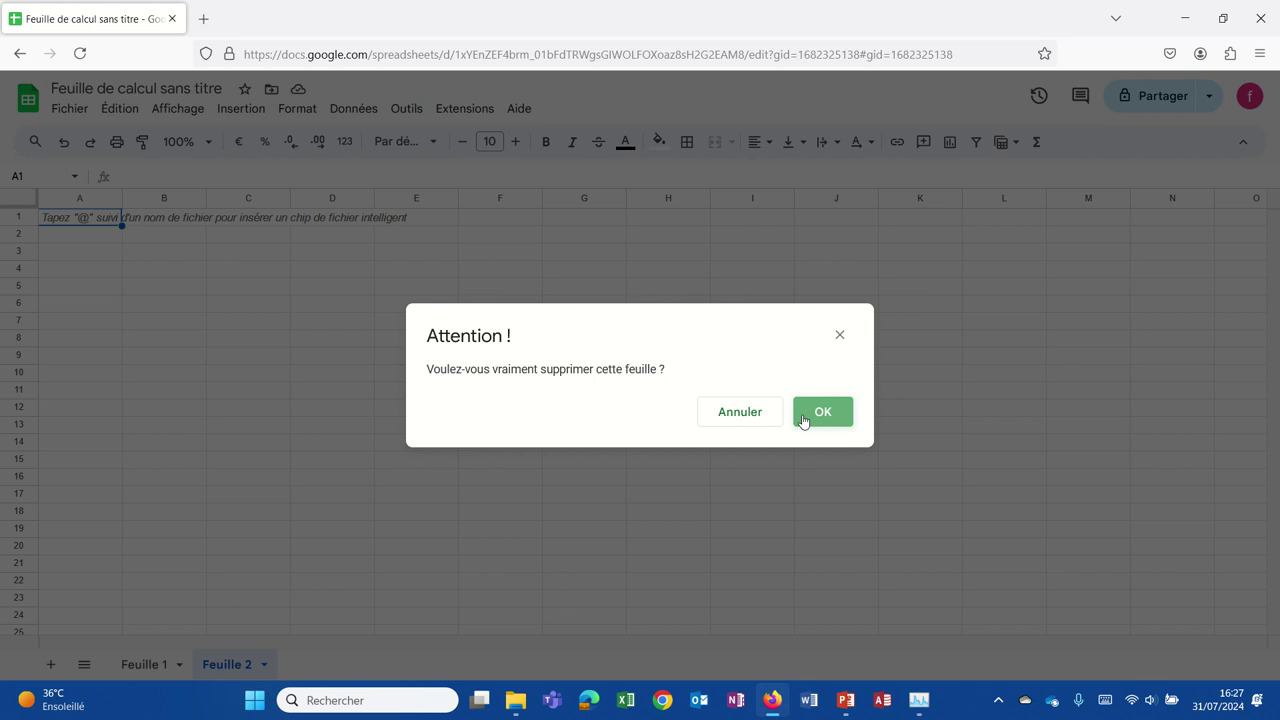
{"action": "left_click", "coordinate": [806, 420]}
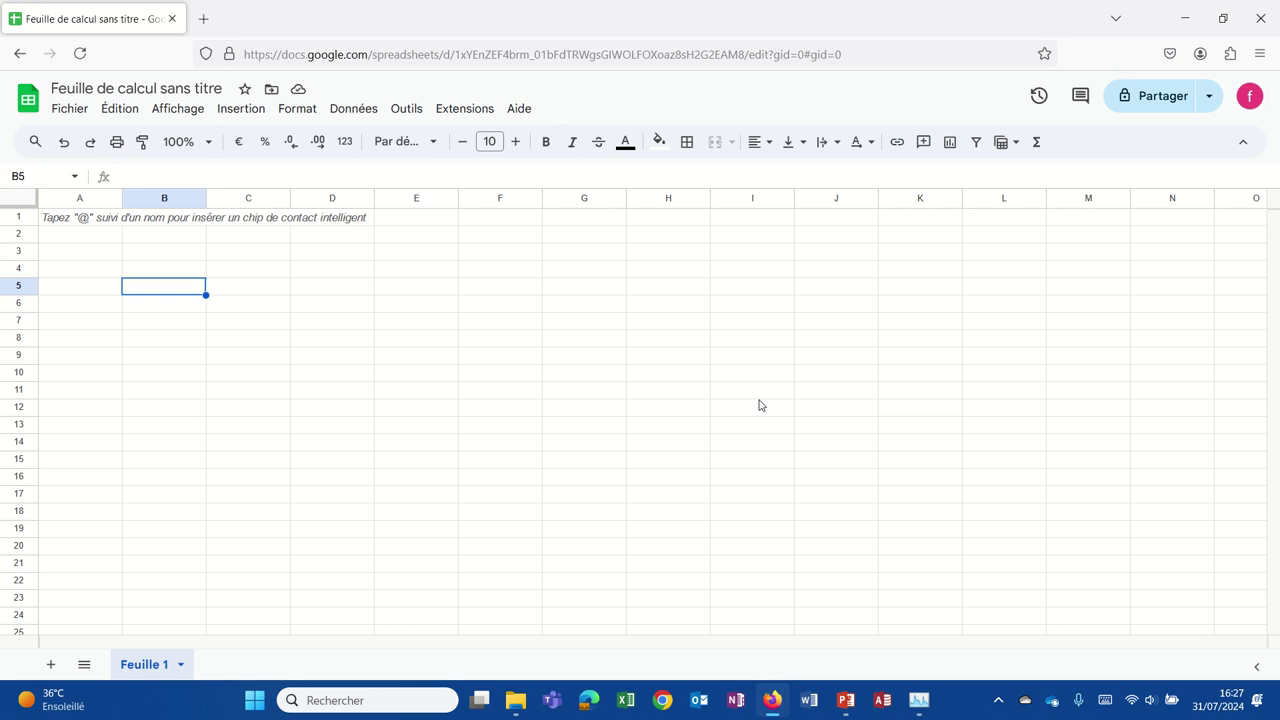
Enter Bonjour in B5 and 10 in E8.
{"action": "type", "text": "Bonjour"}
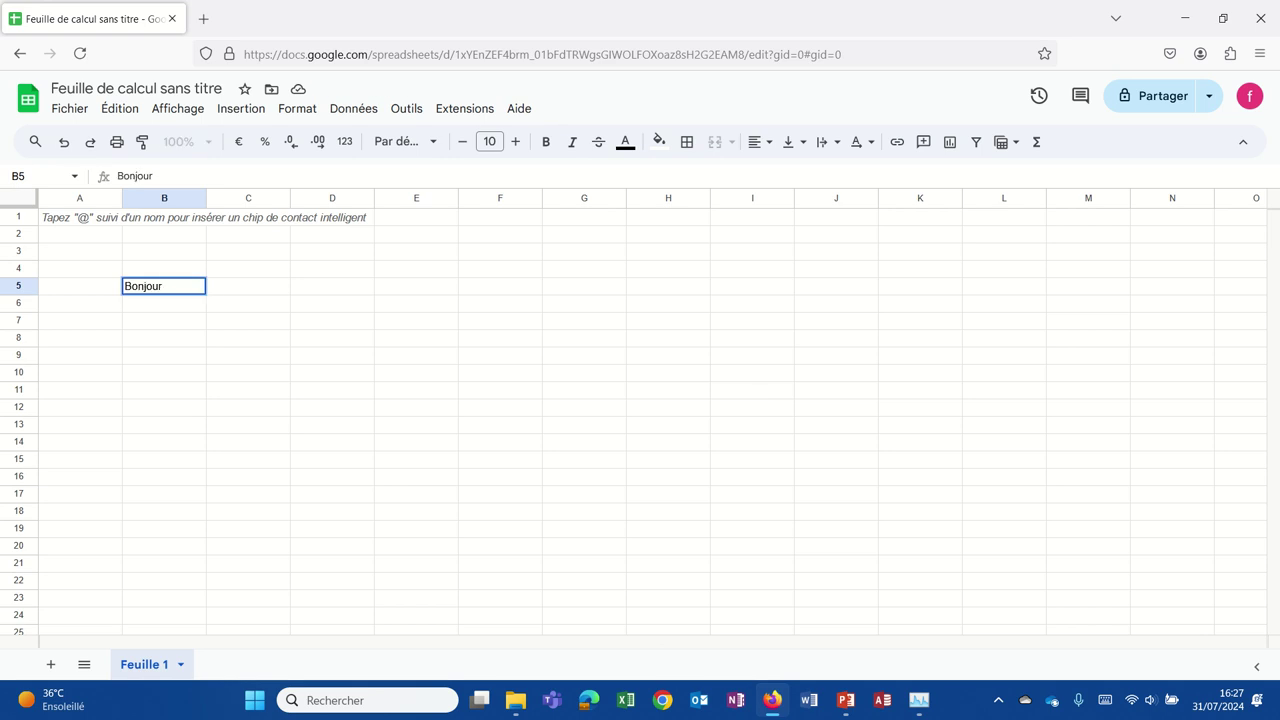
{"action": "key", "text": "Return"}
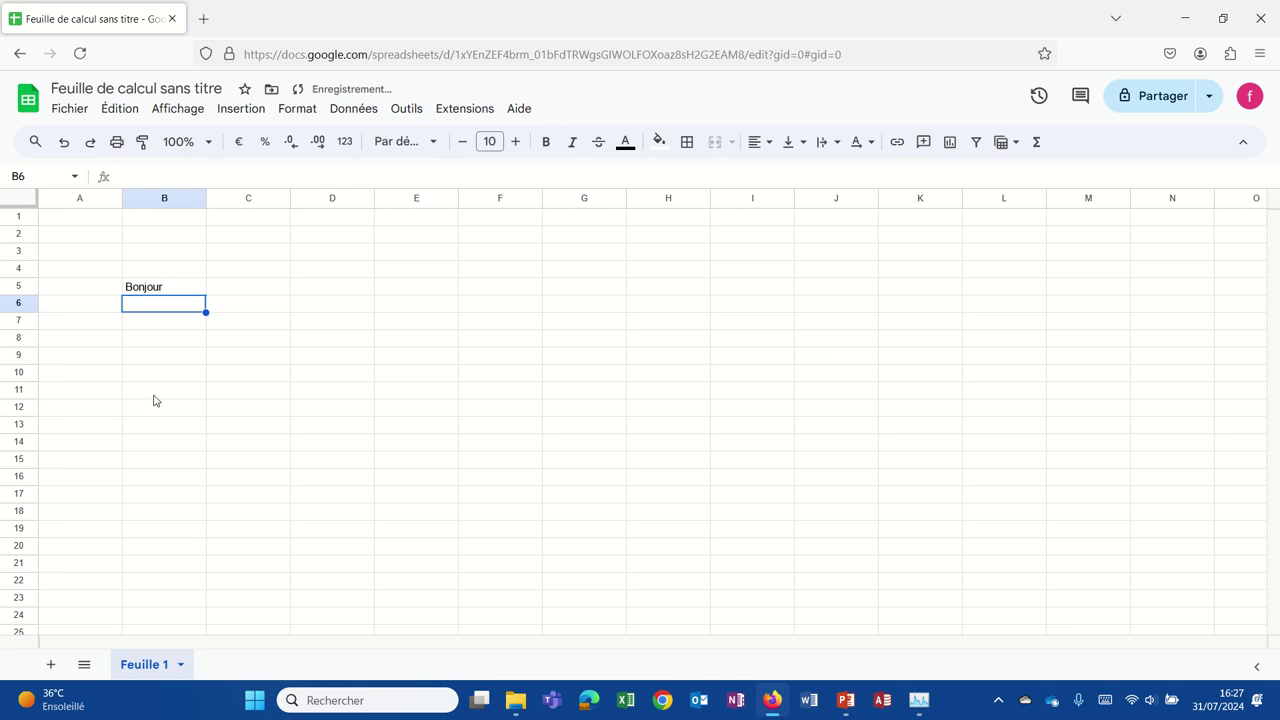
{"action": "left_click", "coordinate": [390, 341]}
{"action": "type", "text": "10"}
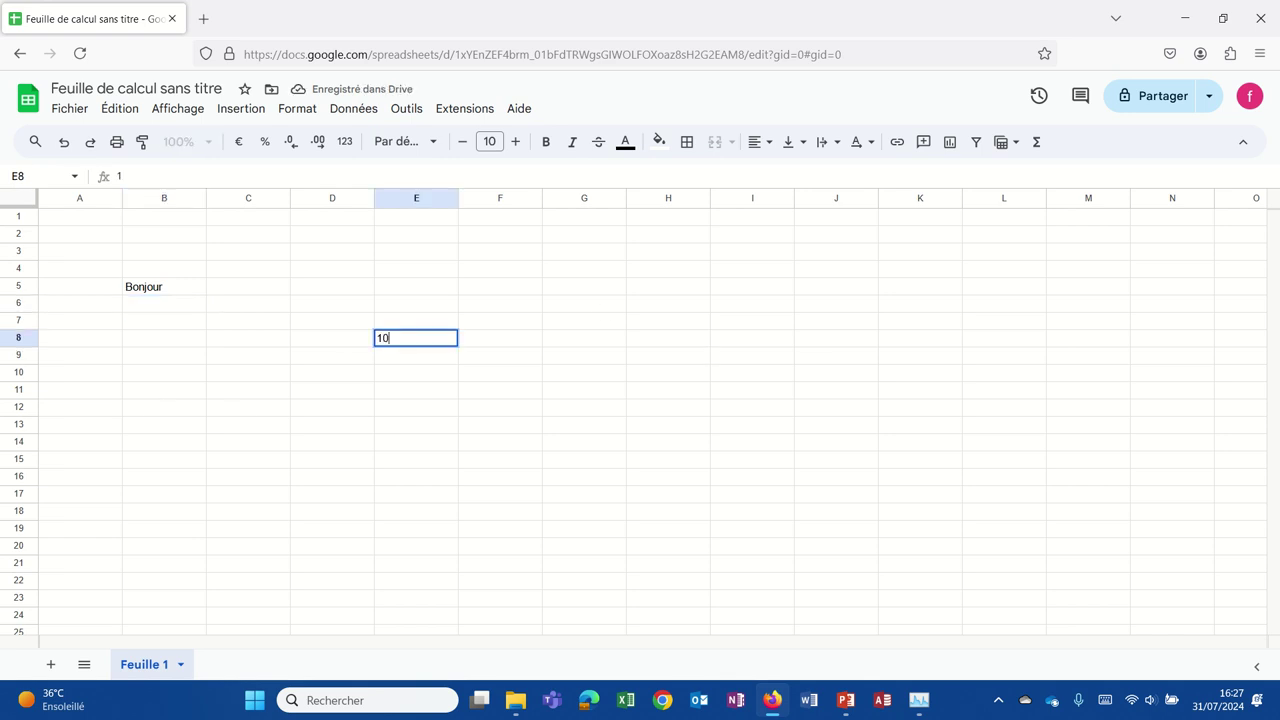
{"action": "key", "text": "Return"}
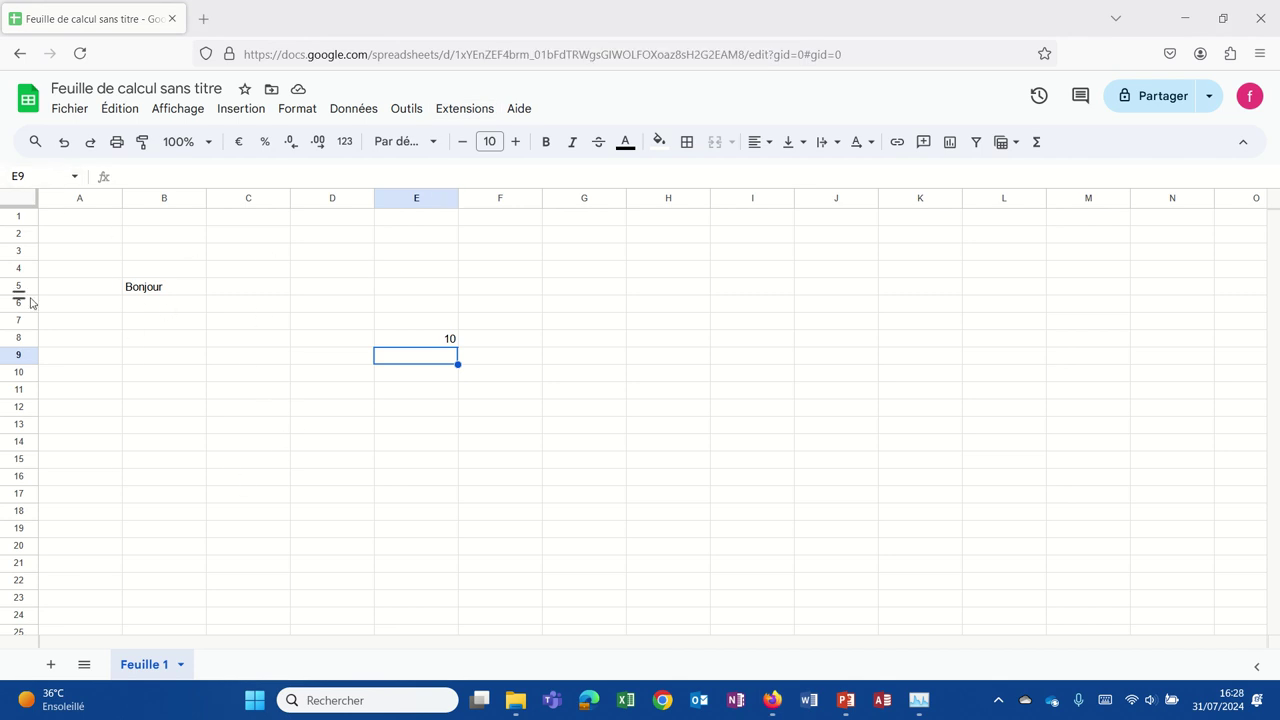
Enter bonsoir in F3 and bonne journée in D14.
{"action": "left_click", "coordinate": [504, 252]}
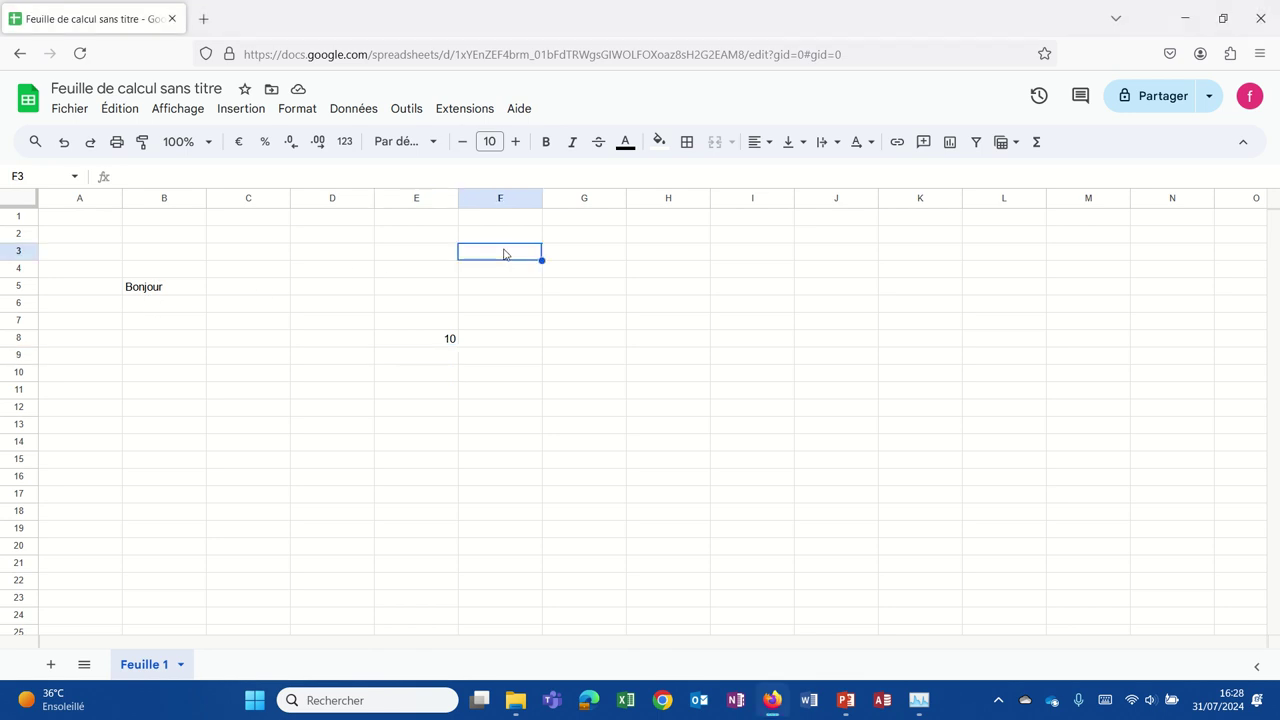
{"action": "type", "text": "bonsoir"}
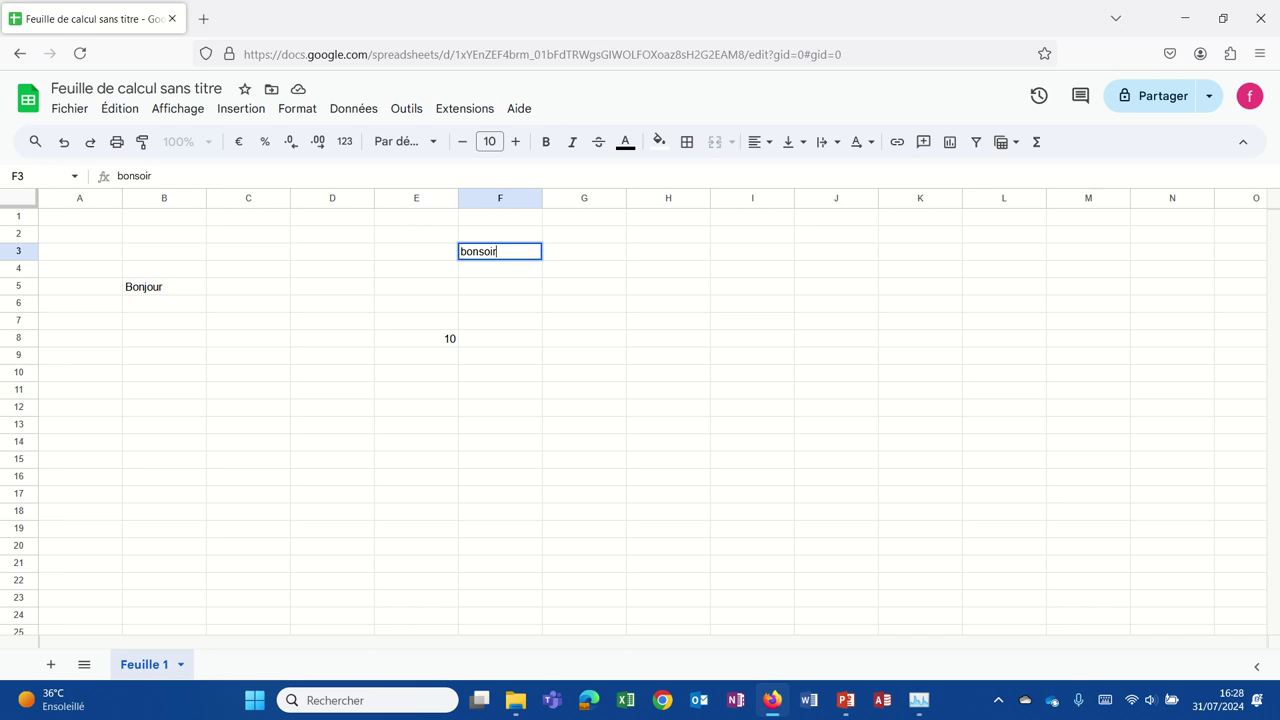
{"action": "left_click", "coordinate": [351, 449]}
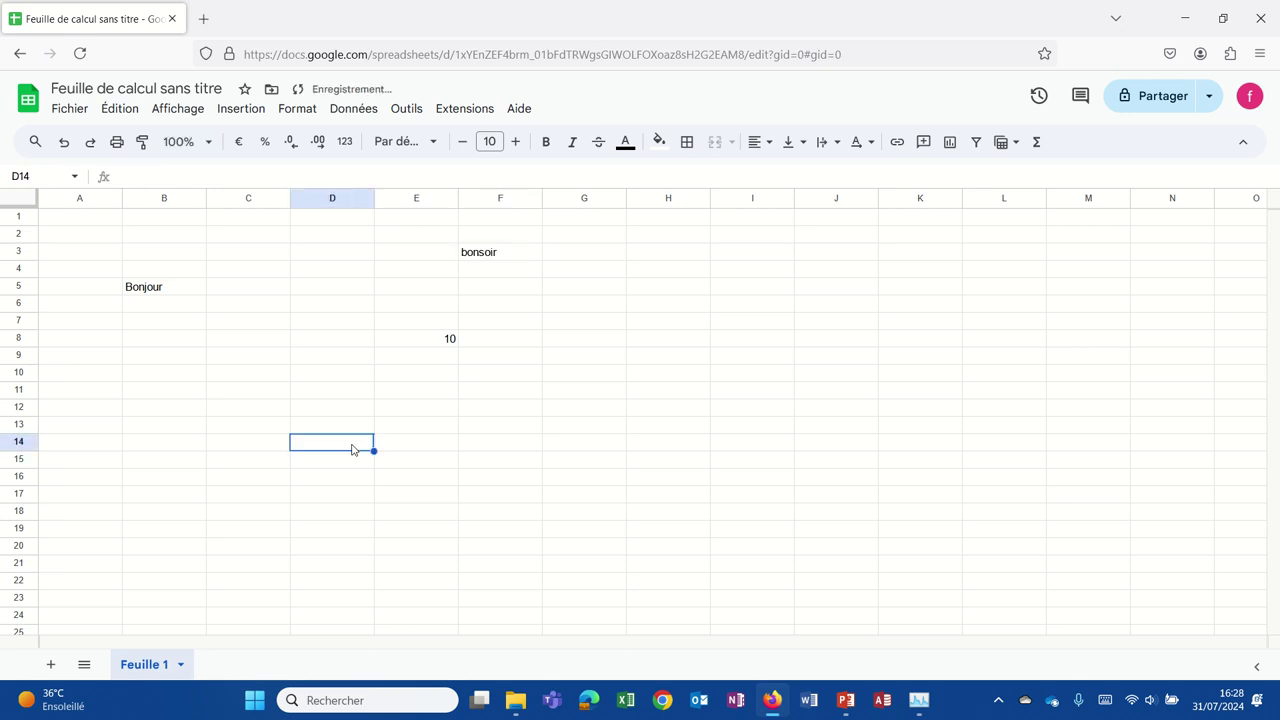
{"action": "type", "text": "bonne journée"}
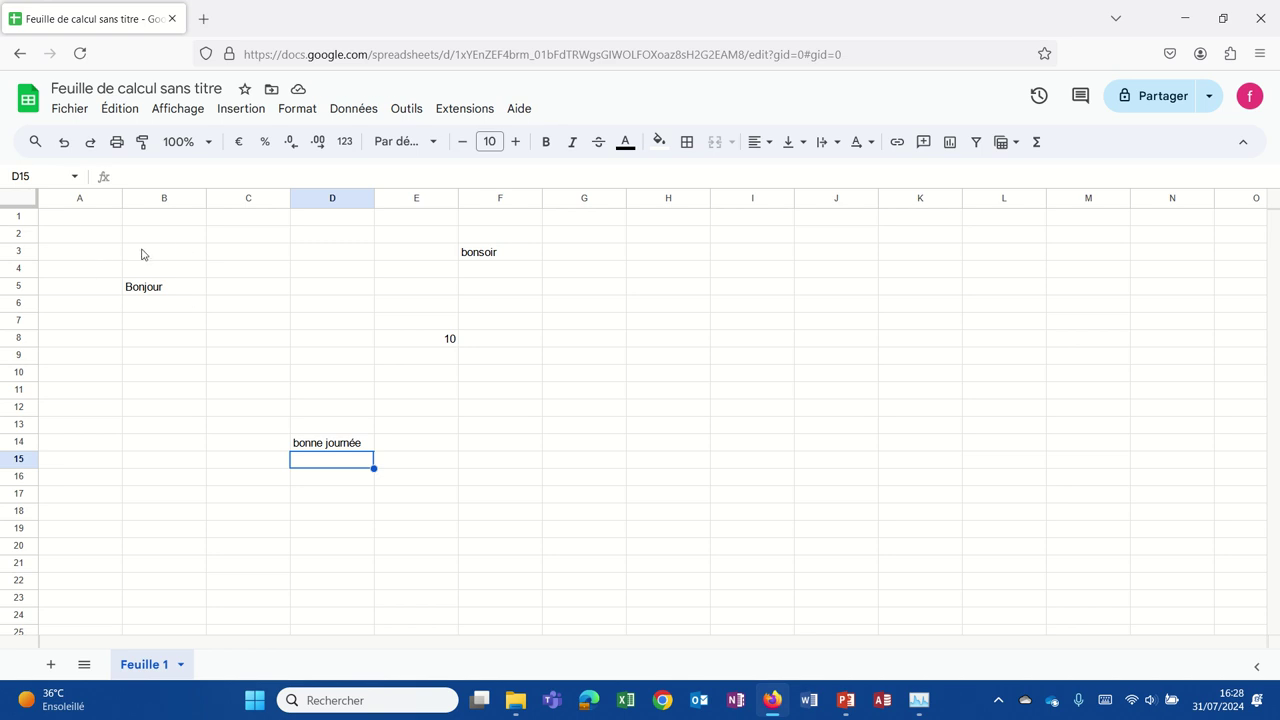
{"action": "left_click", "coordinate": [155, 255]}
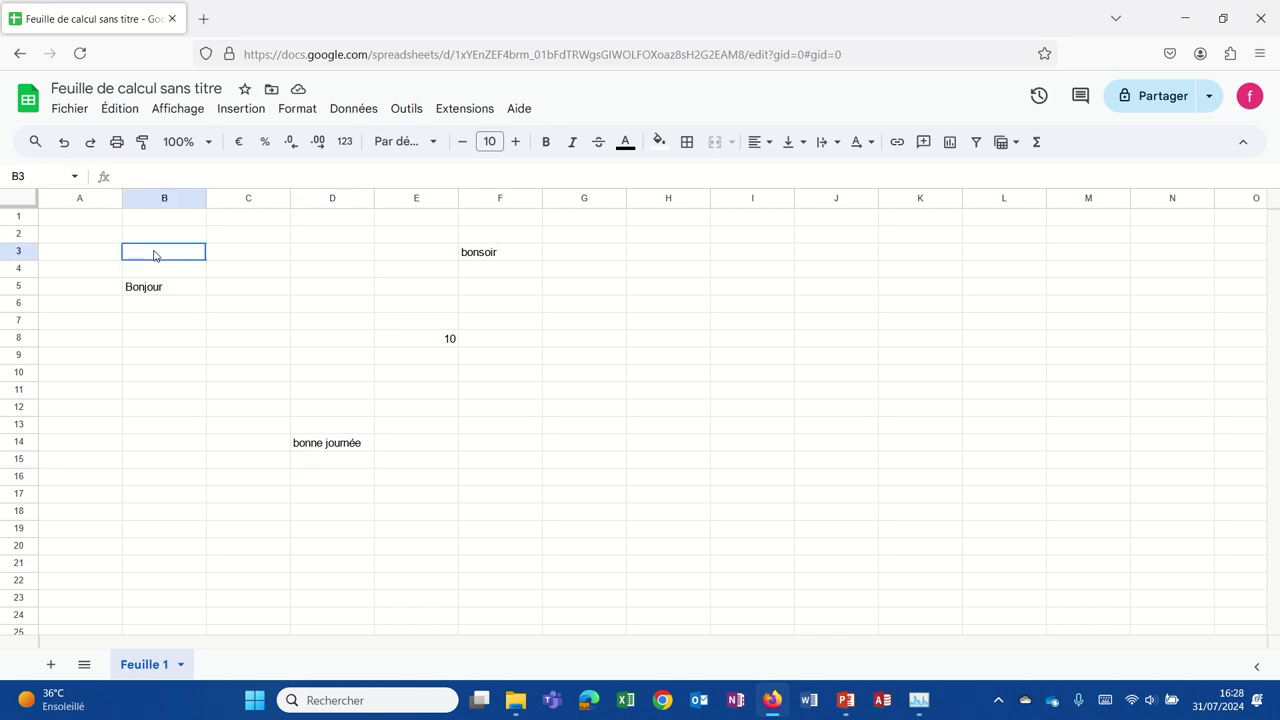
{"action": "left_click_drag", "start_coordinate": [154, 255], "coordinate": [498, 458]}
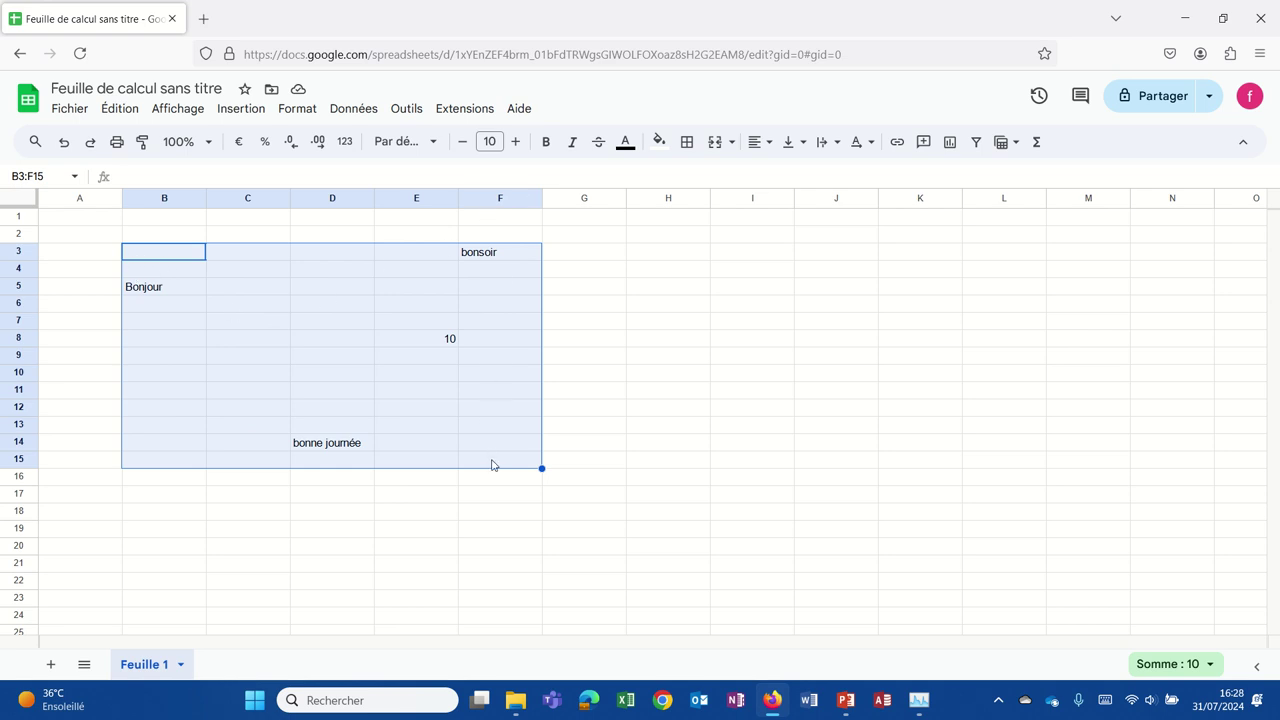
{"action": "left_click", "coordinate": [154, 550]}
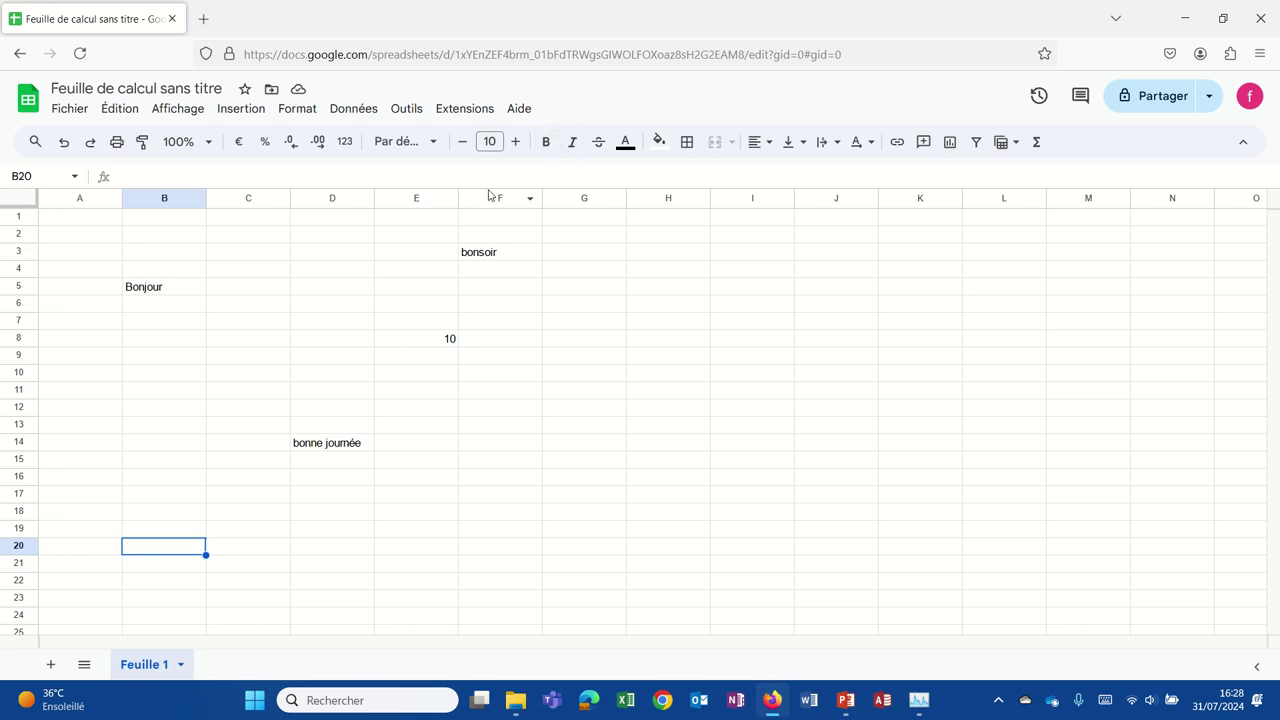
{"action": "left_click", "coordinate": [490, 262]}
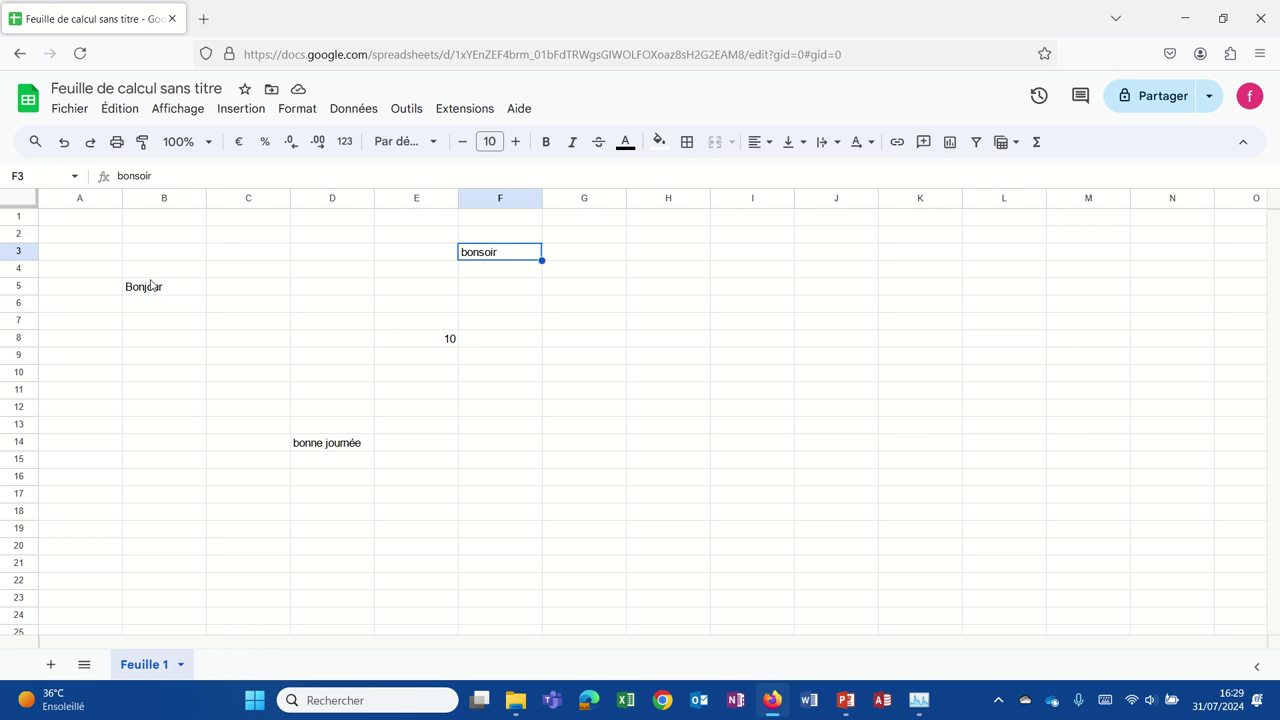
Make Bonjour (B5), bonne journée (D14) and bonsoir (F3) bold together.
{"action": "left_click", "coordinate": [146, 292], "text": "ctrl"}
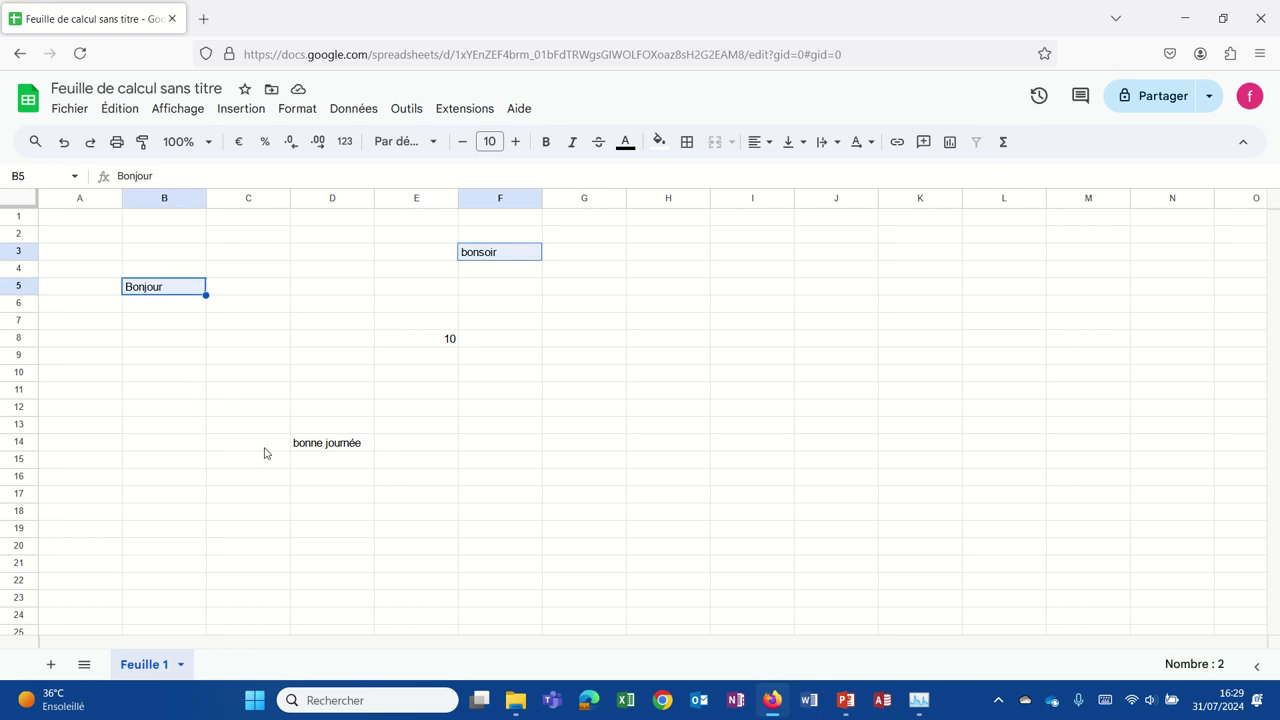
{"action": "left_click", "coordinate": [352, 444], "text": "ctrl"}
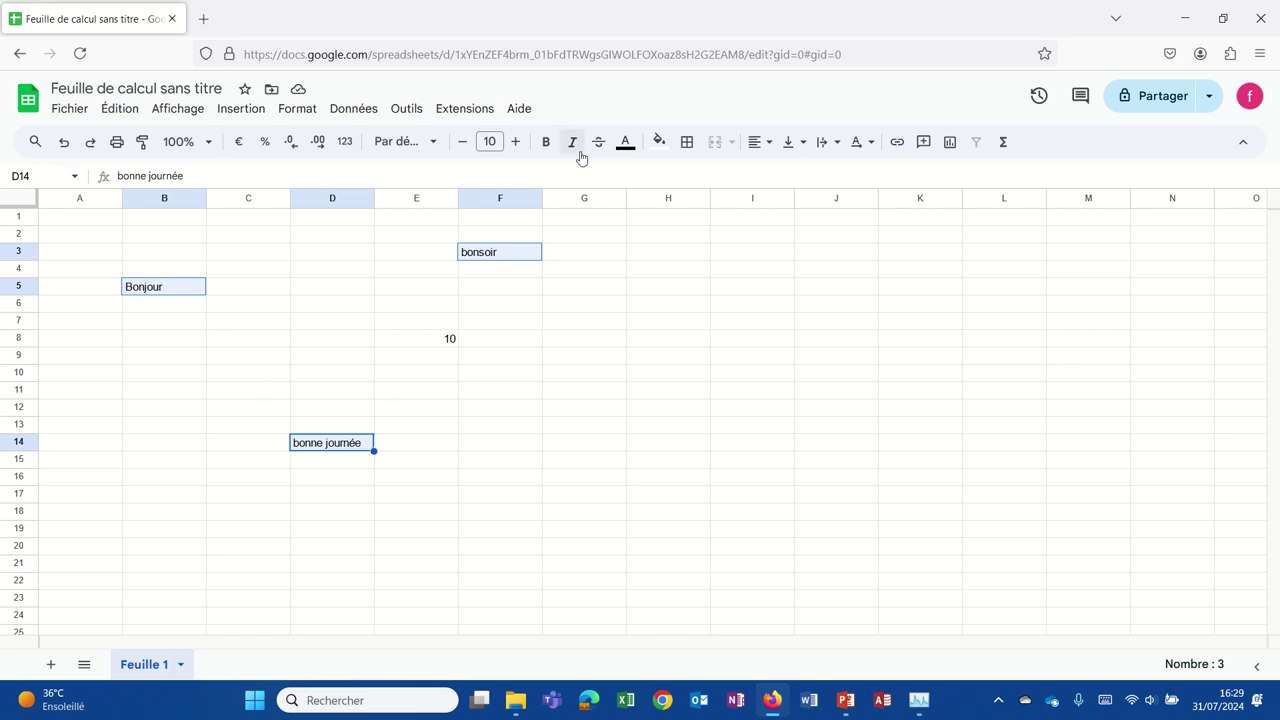
{"action": "left_click", "coordinate": [543, 140]}
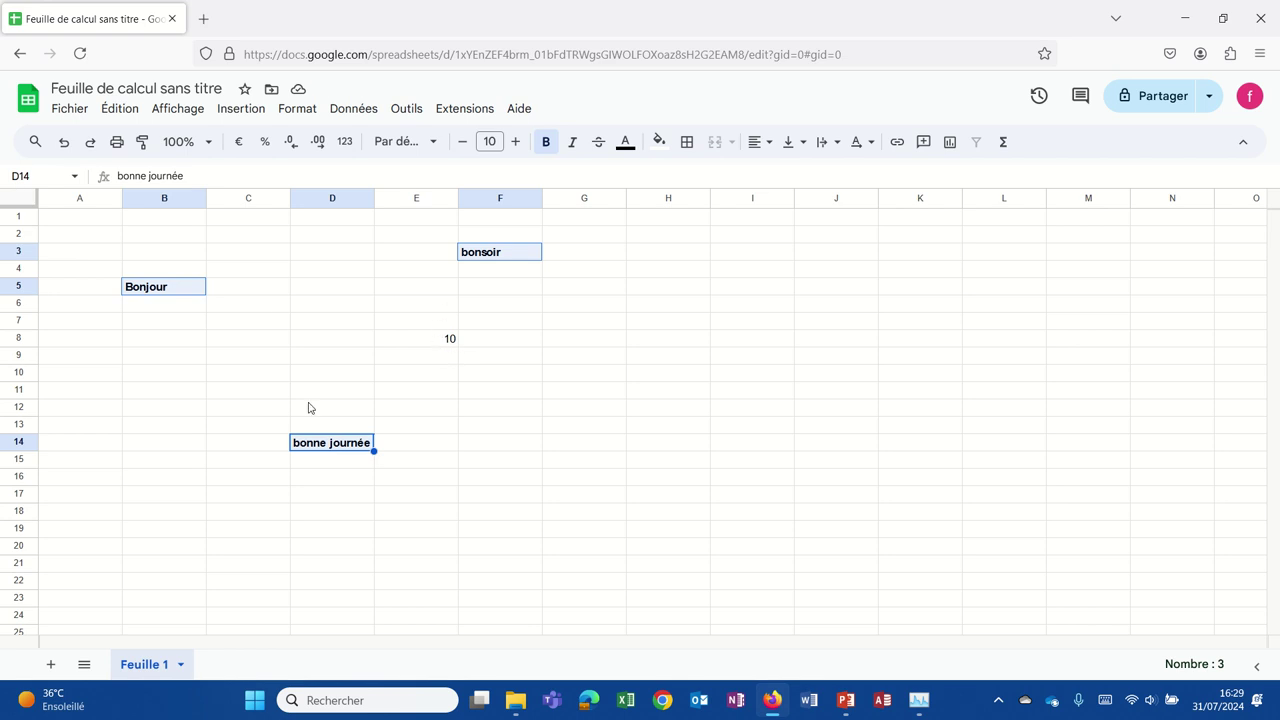
Apply bold to the whole B3:F14 block so the 10 in E8 is bold too.
{"action": "left_click", "coordinate": [155, 245]}
{"action": "left_click_drag", "start_coordinate": [155, 255], "coordinate": [480, 449]}
{"action": "left_click", "coordinate": [546, 142]}
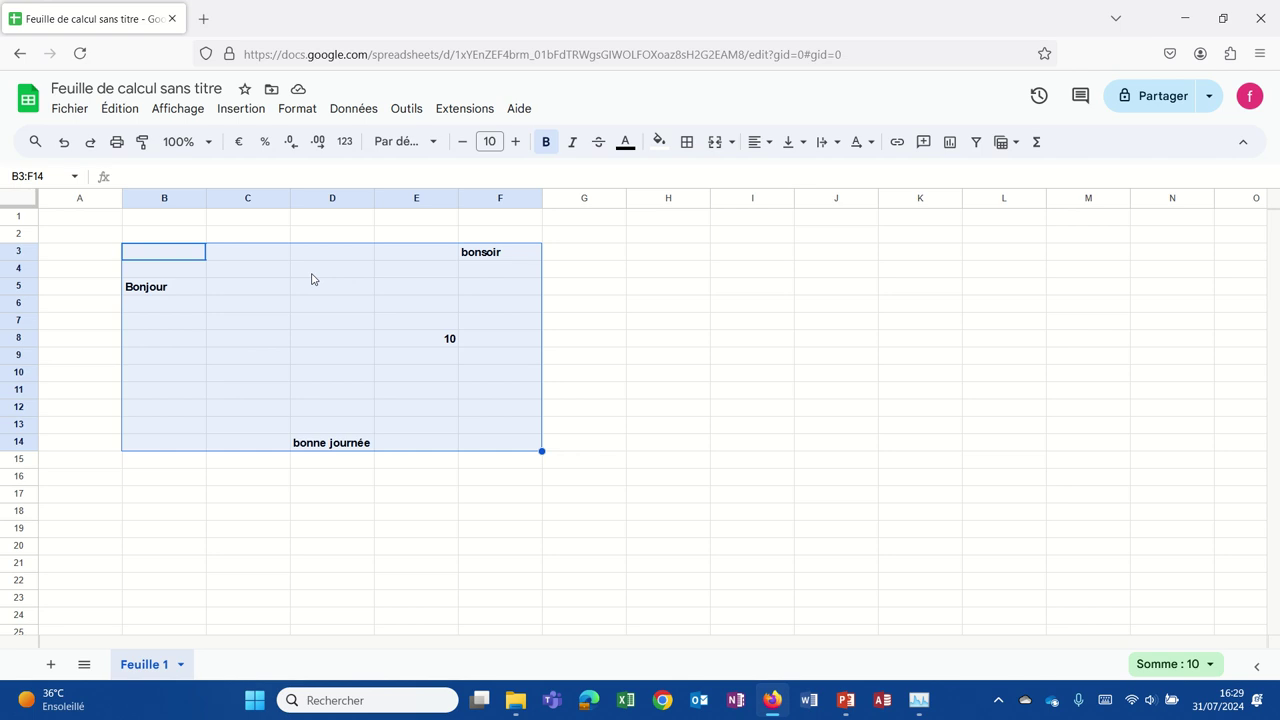
Enter the value 10 in empty cell I7.
{"action": "left_click", "coordinate": [716, 323]}
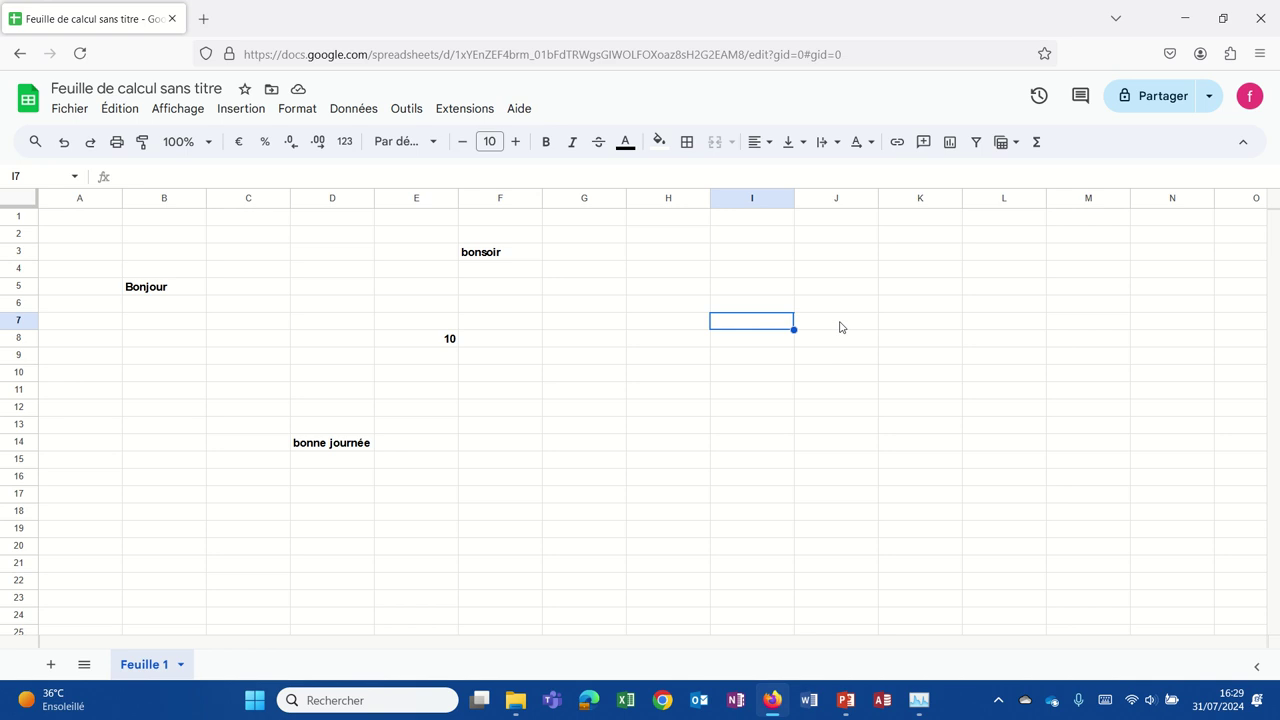
{"action": "type", "text": "10"}
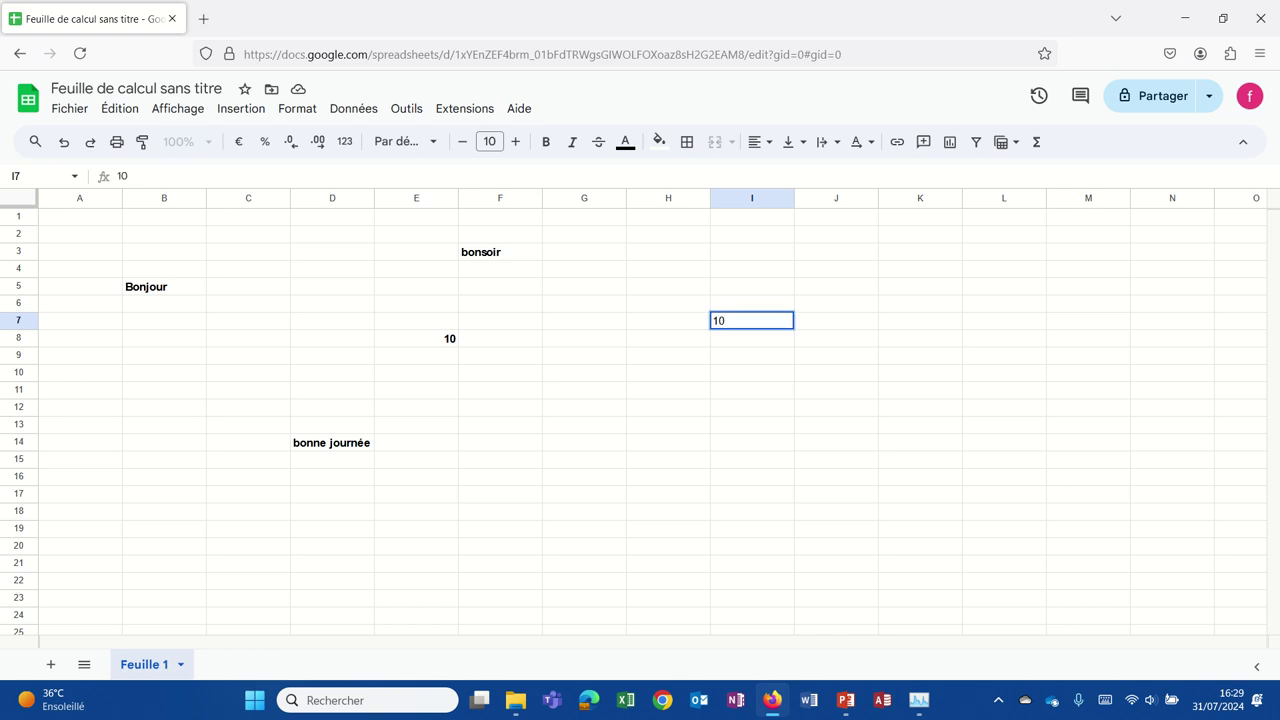
{"action": "key", "text": "Return"}
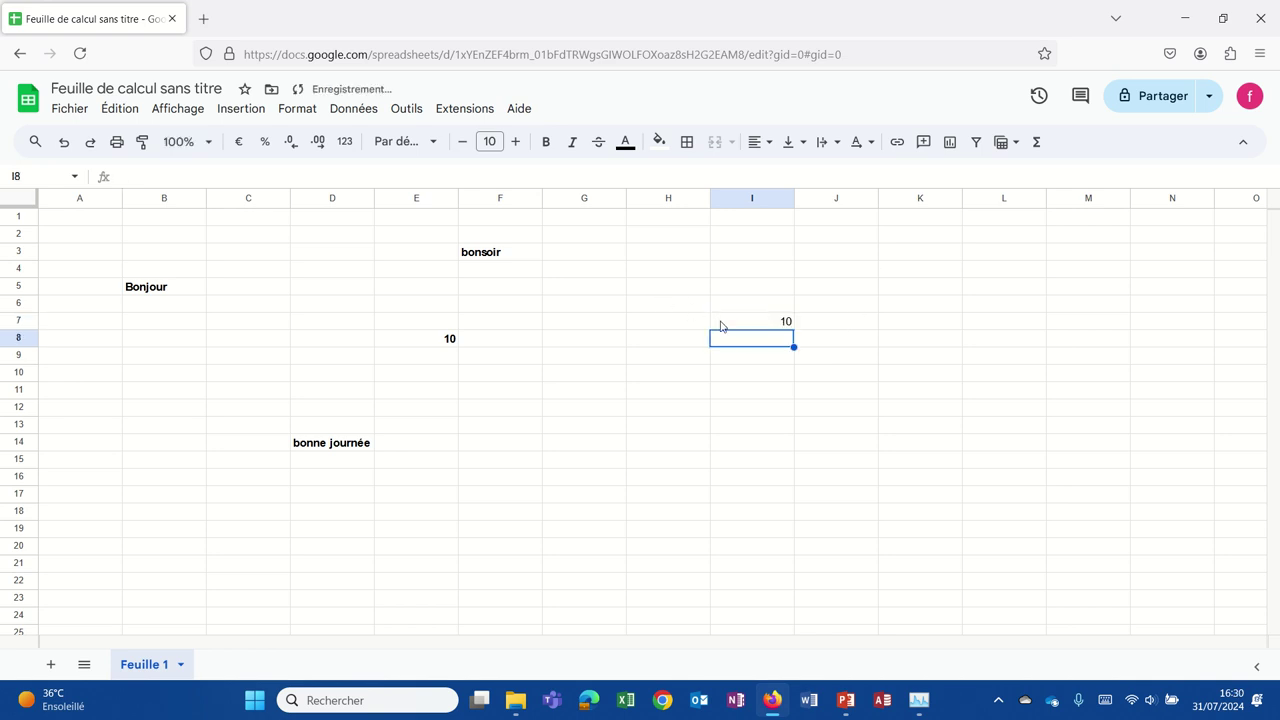
{"action": "left_click", "coordinate": [722, 325]}
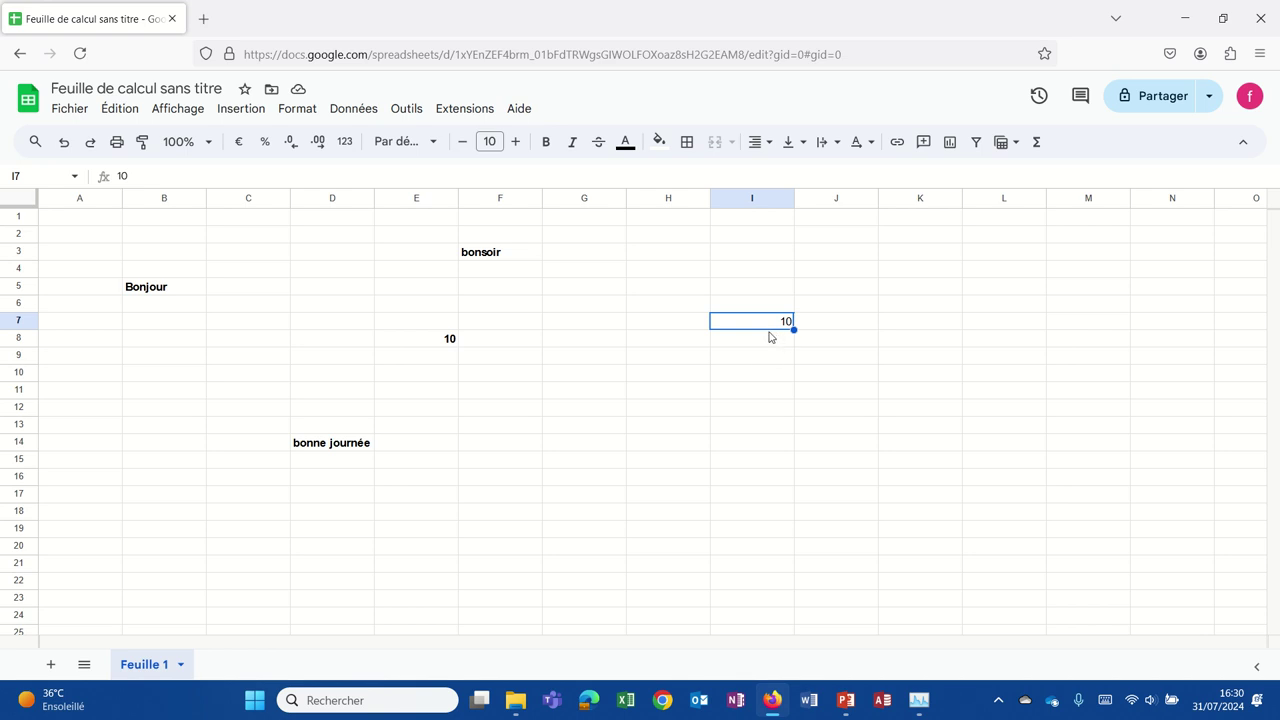
{"action": "left_click", "coordinate": [770, 337]}
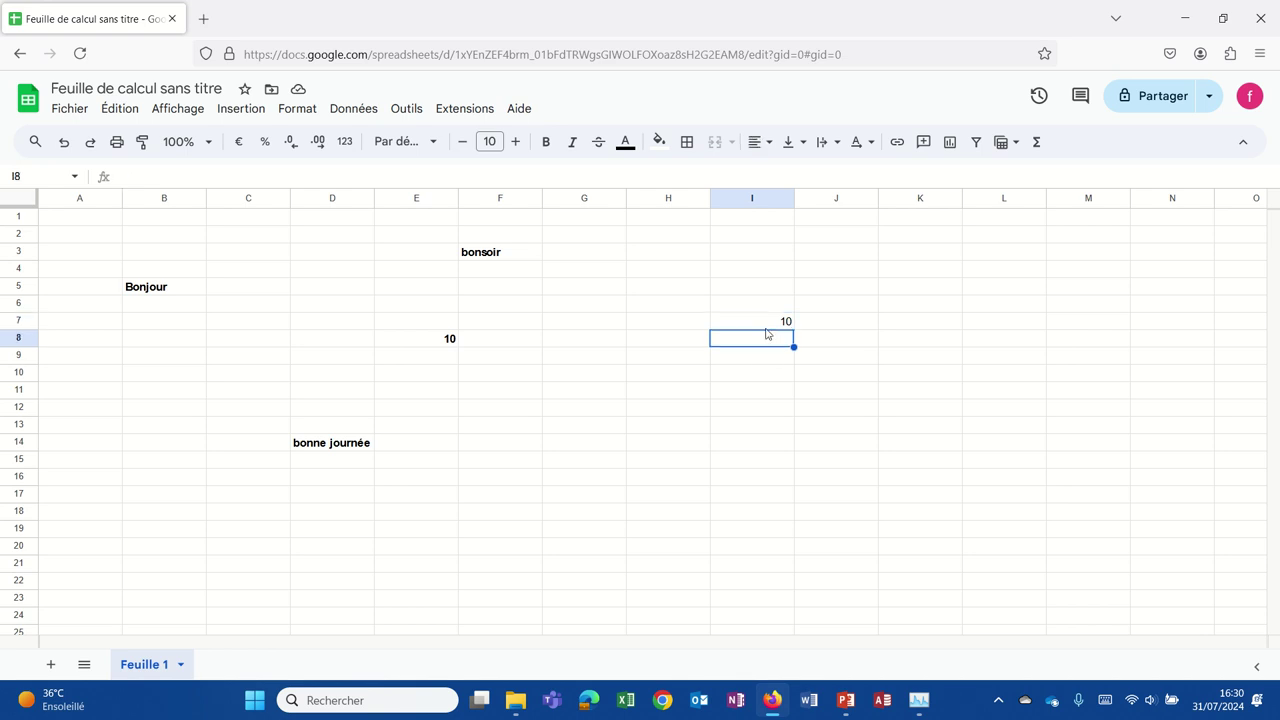
Move the 10 from I7 to F13 and fill it down through F20.
{"action": "left_click", "coordinate": [761, 324]}
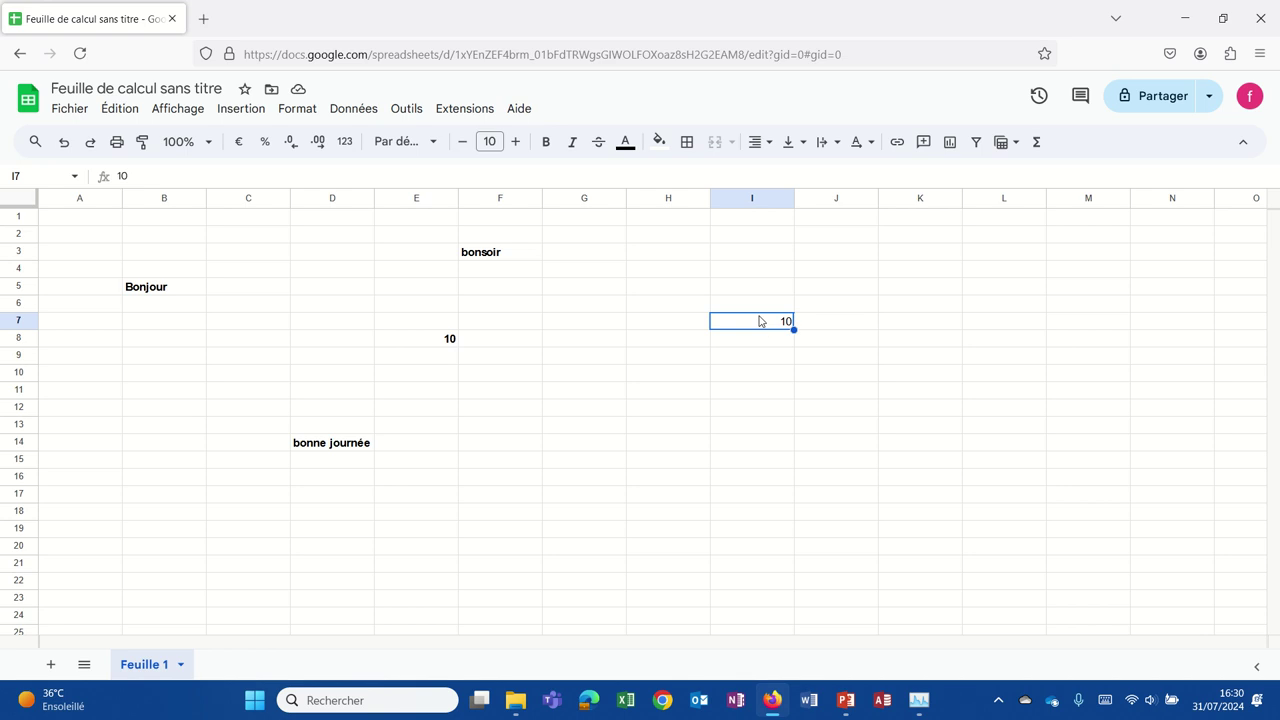
{"action": "key", "text": "shift+Up"}
{"action": "key", "text": "Up"}
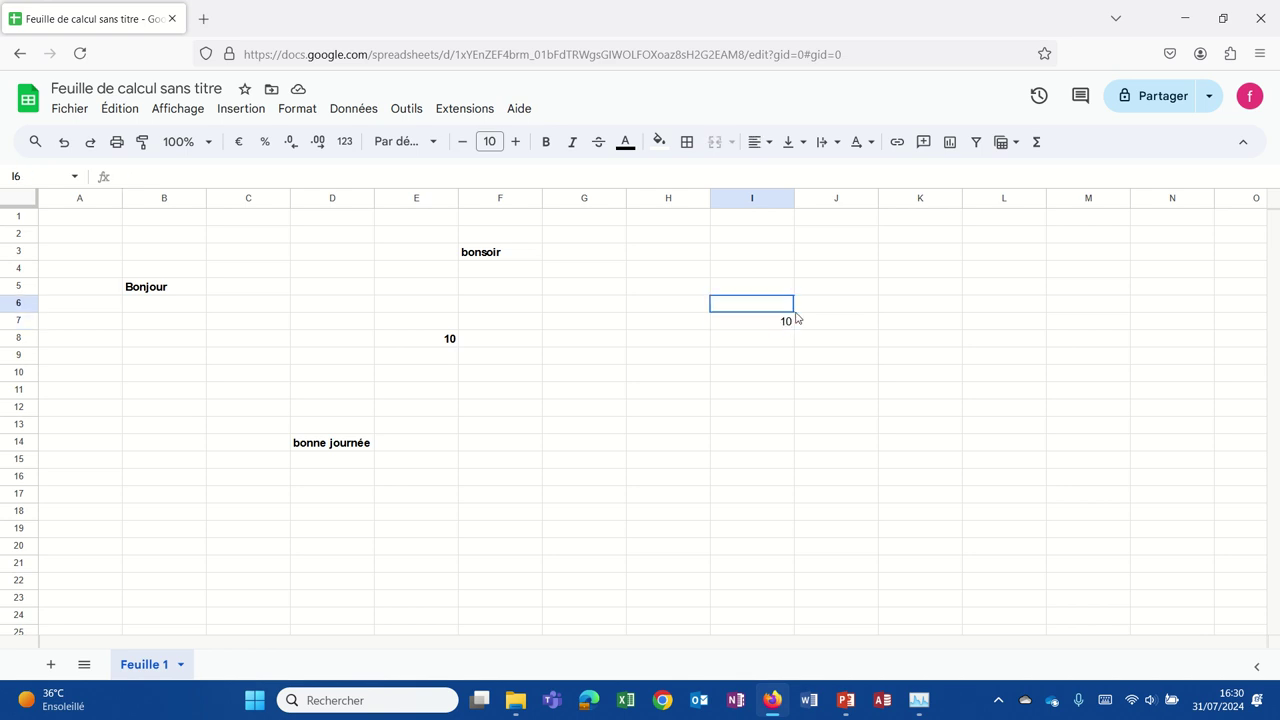
{"action": "left_click", "coordinate": [771, 323]}
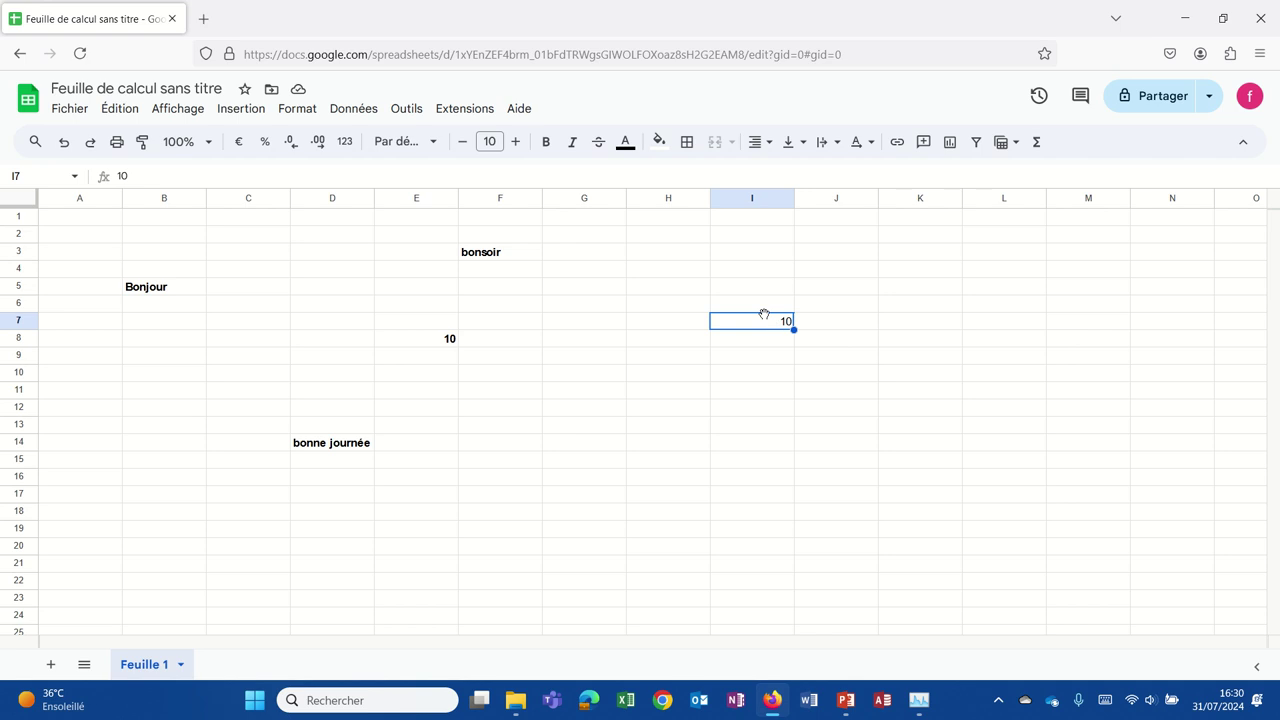
{"action": "left_click_drag", "start_coordinate": [800, 317], "coordinate": [834, 325]}
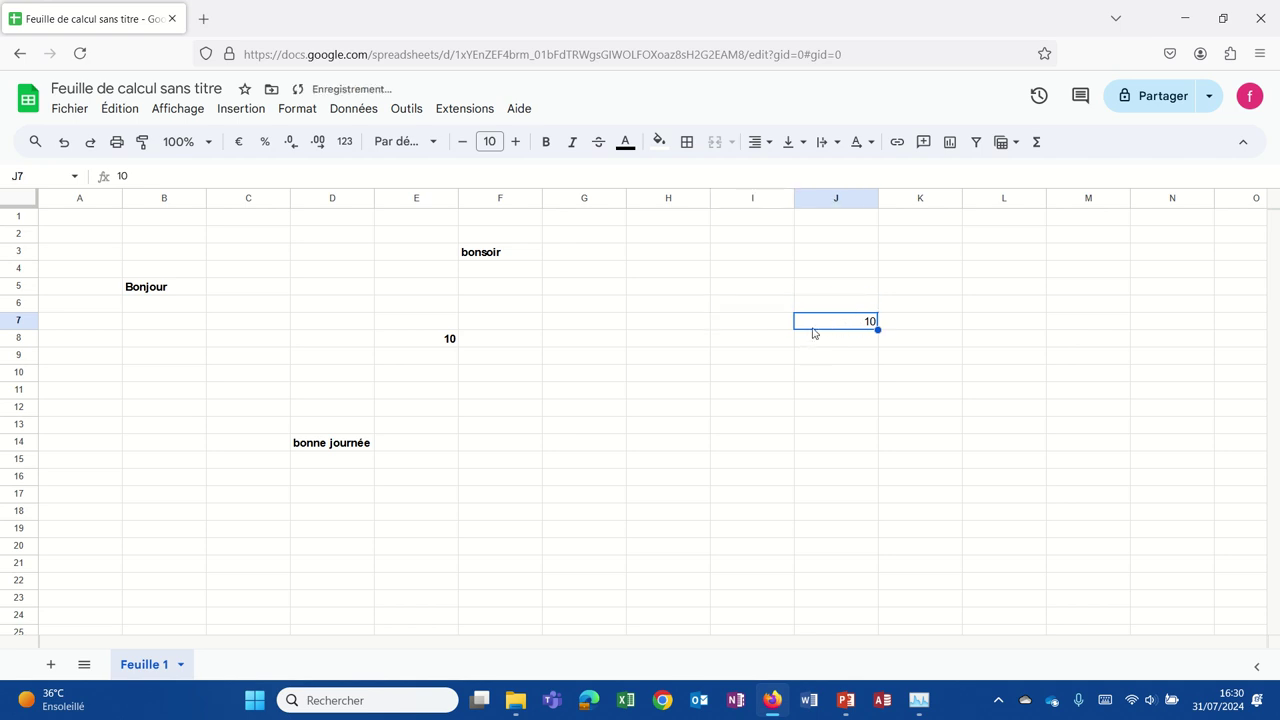
{"action": "left_click_drag", "start_coordinate": [812, 329], "coordinate": [530, 420]}
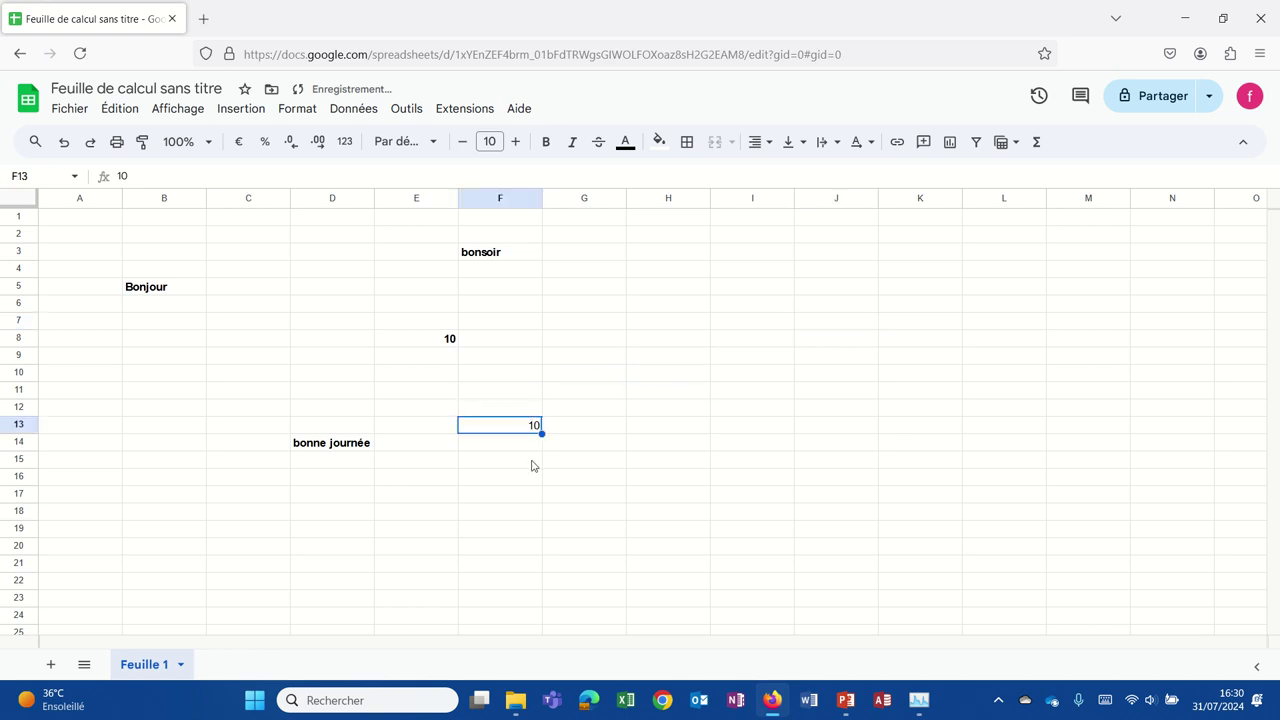
{"action": "left_click_drag", "start_coordinate": [543, 432], "coordinate": [533, 557]}
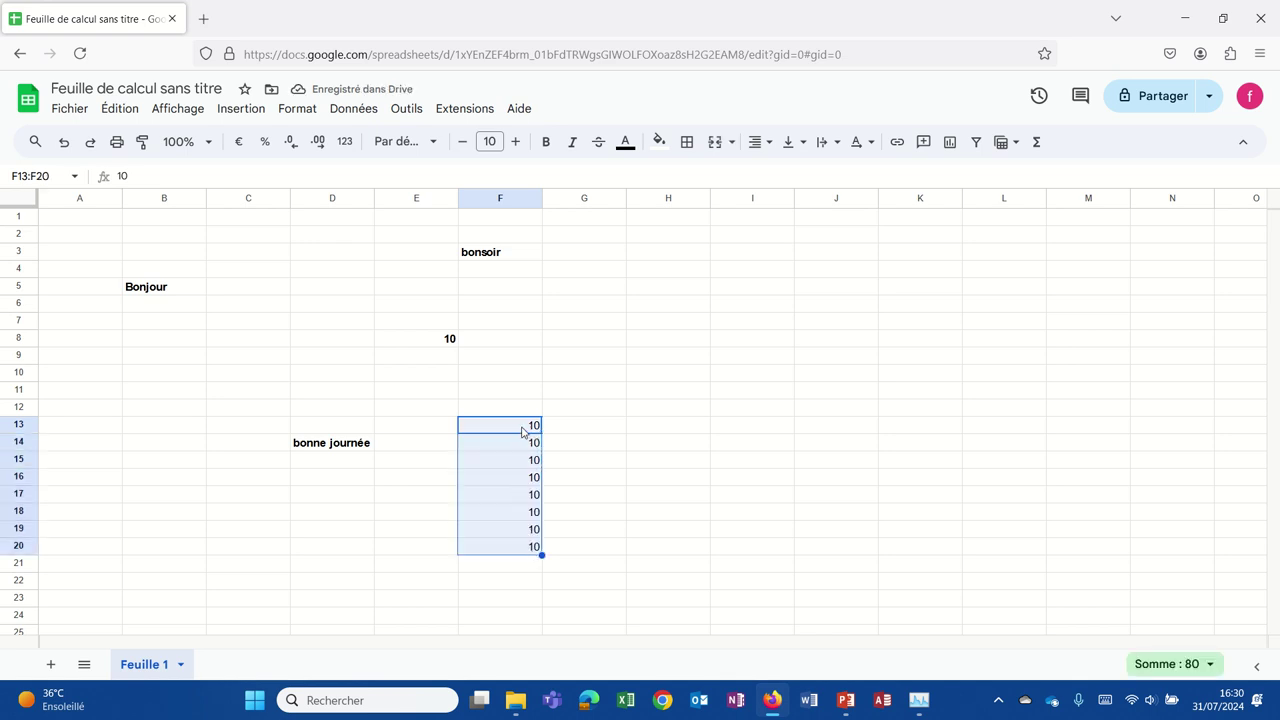
Enter 10 and 12 in H13:H14 and extend the series down to 26 in H21.
{"action": "left_click", "coordinate": [684, 435]}
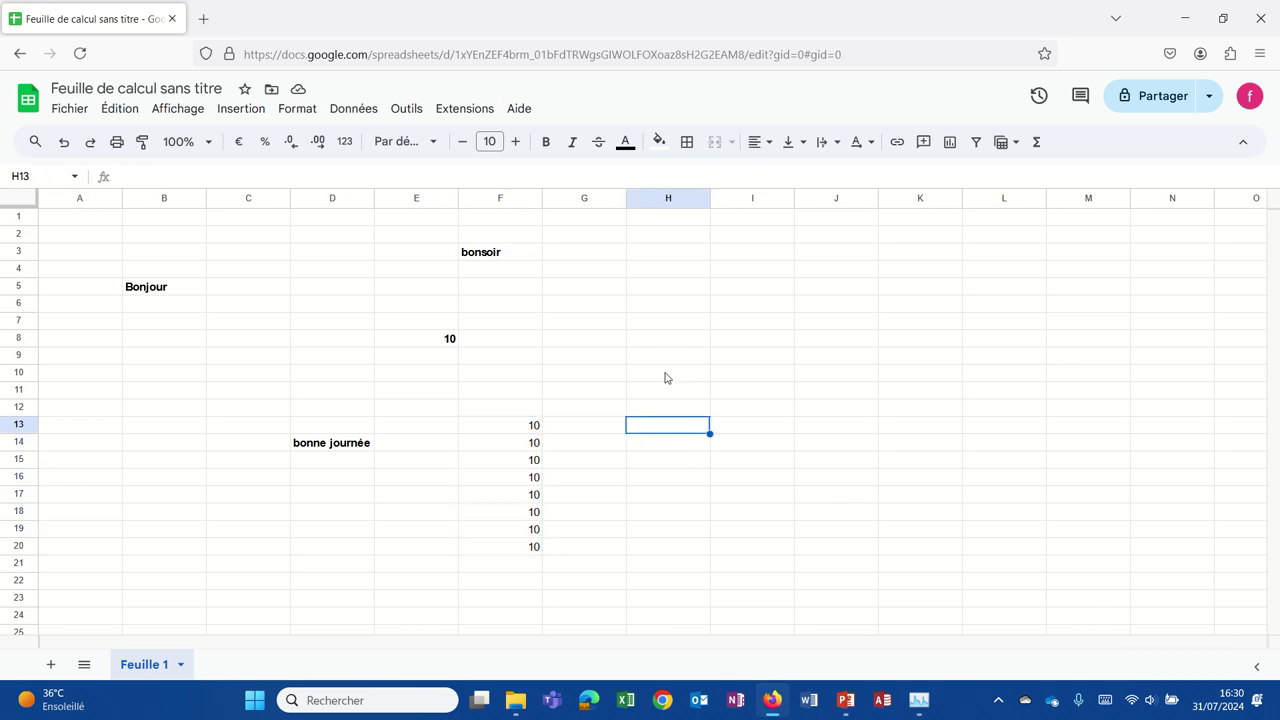
{"action": "type", "text": "10"}
{"action": "key", "text": "Return"}
{"action": "type", "text": "12"}
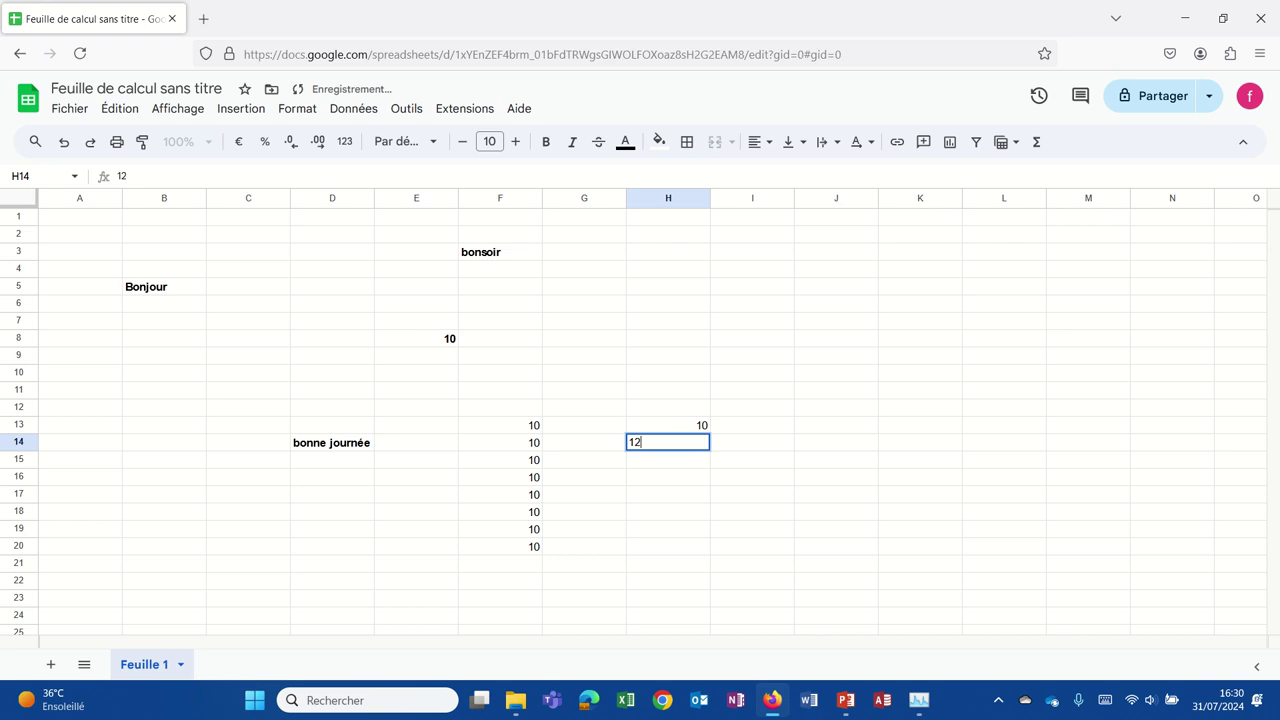
{"action": "key", "text": "Return"}
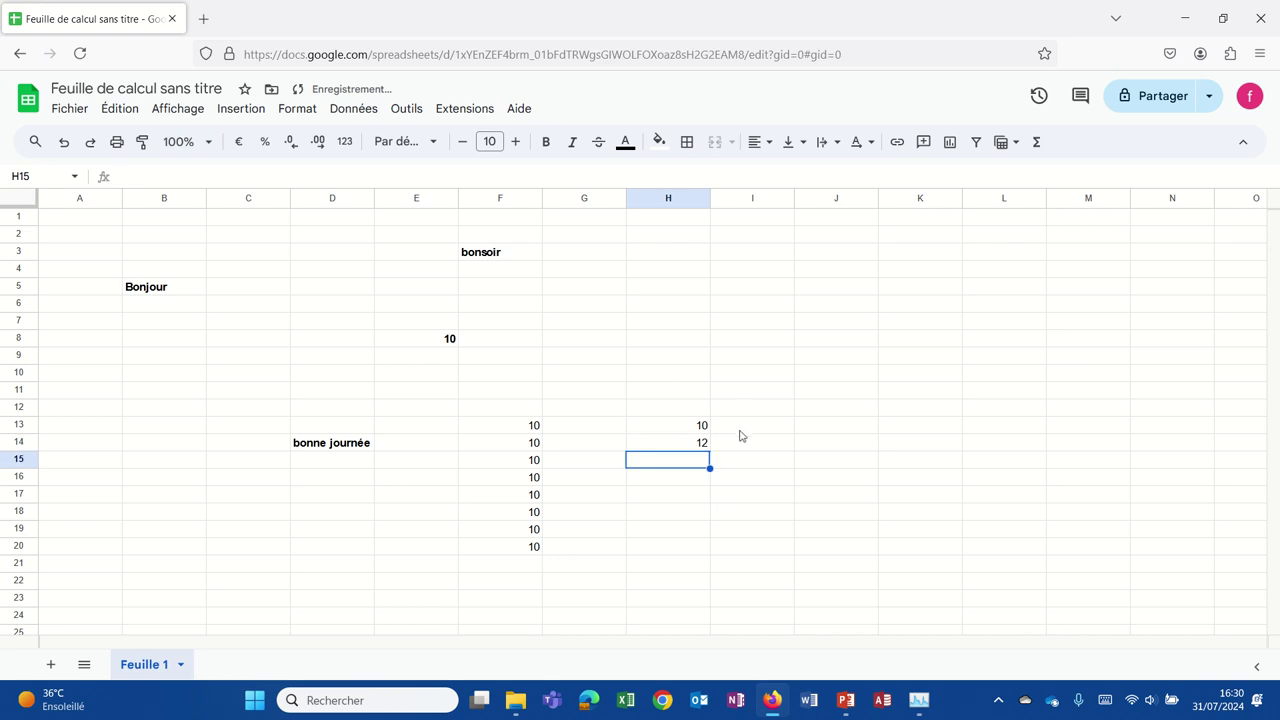
{"action": "left_click", "coordinate": [685, 425]}
{"action": "left_click_drag", "start_coordinate": [683, 432], "coordinate": [686, 442]}
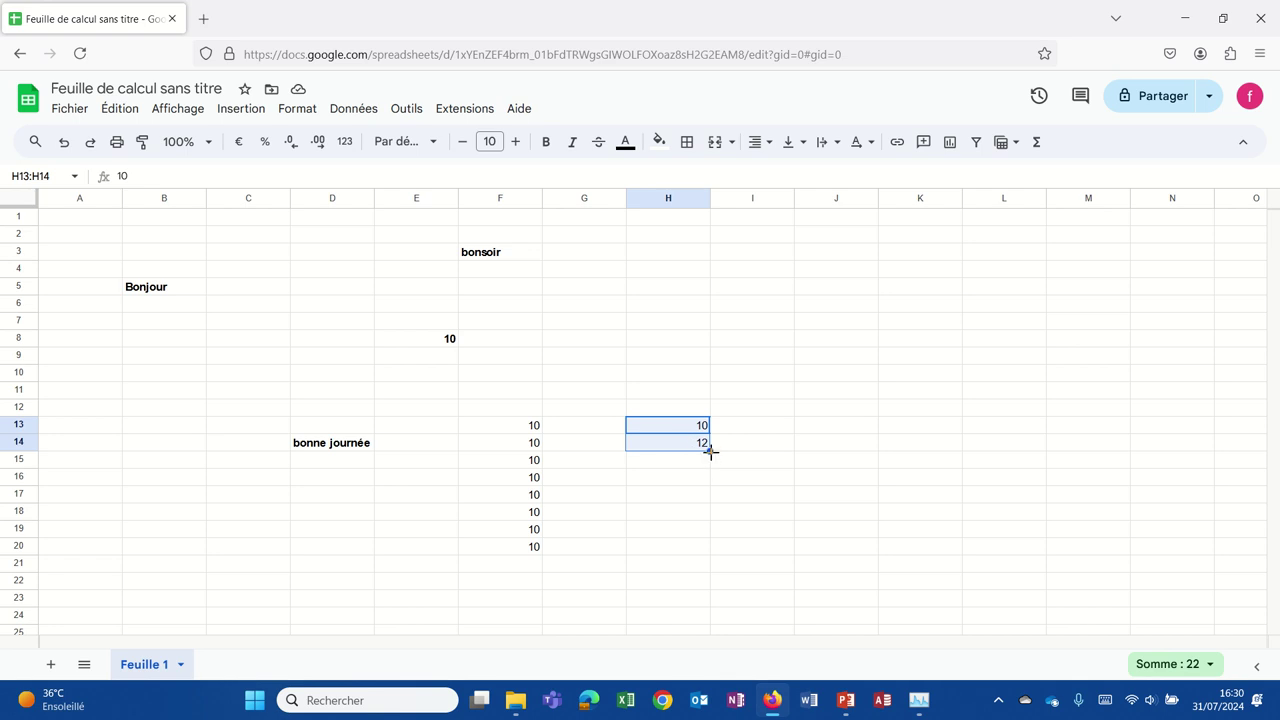
{"action": "left_click_drag", "start_coordinate": [710, 451], "coordinate": [695, 563]}
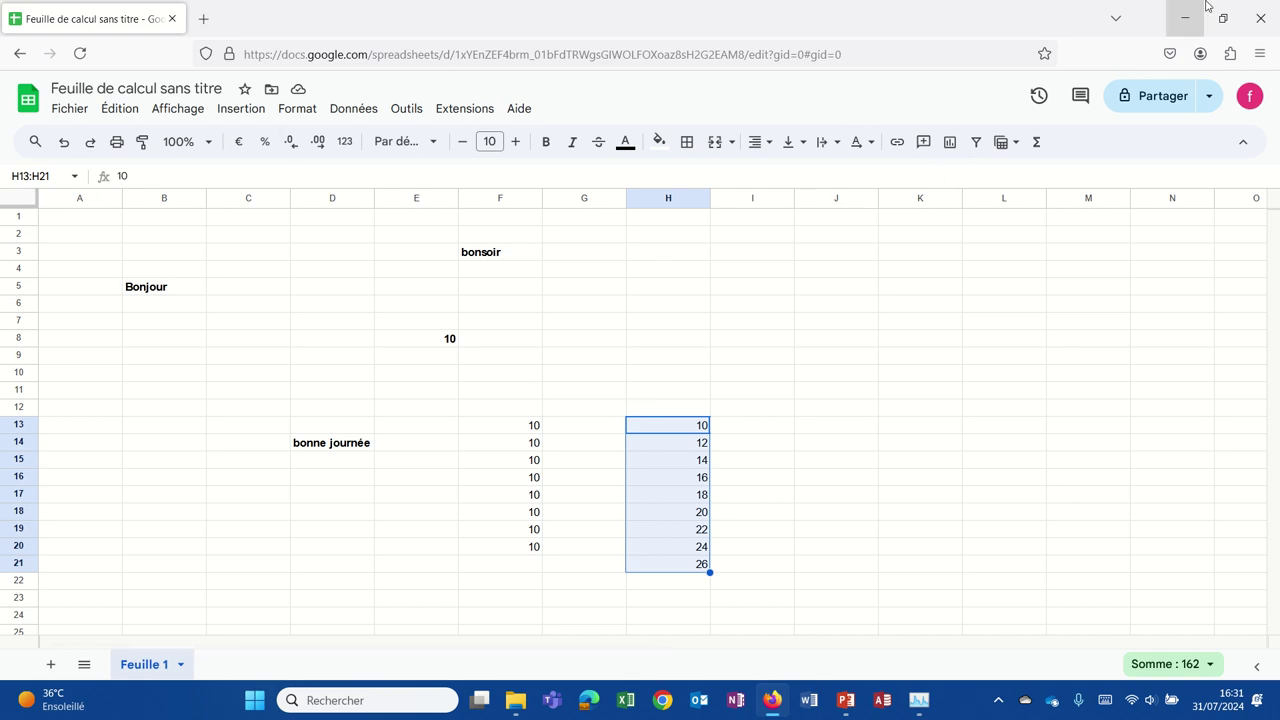
Reopen Firefox, search 'googlesheet', accept cookies and open the Google Sheets sign-in result.
{"action": "left_click", "coordinate": [1267, 19]}
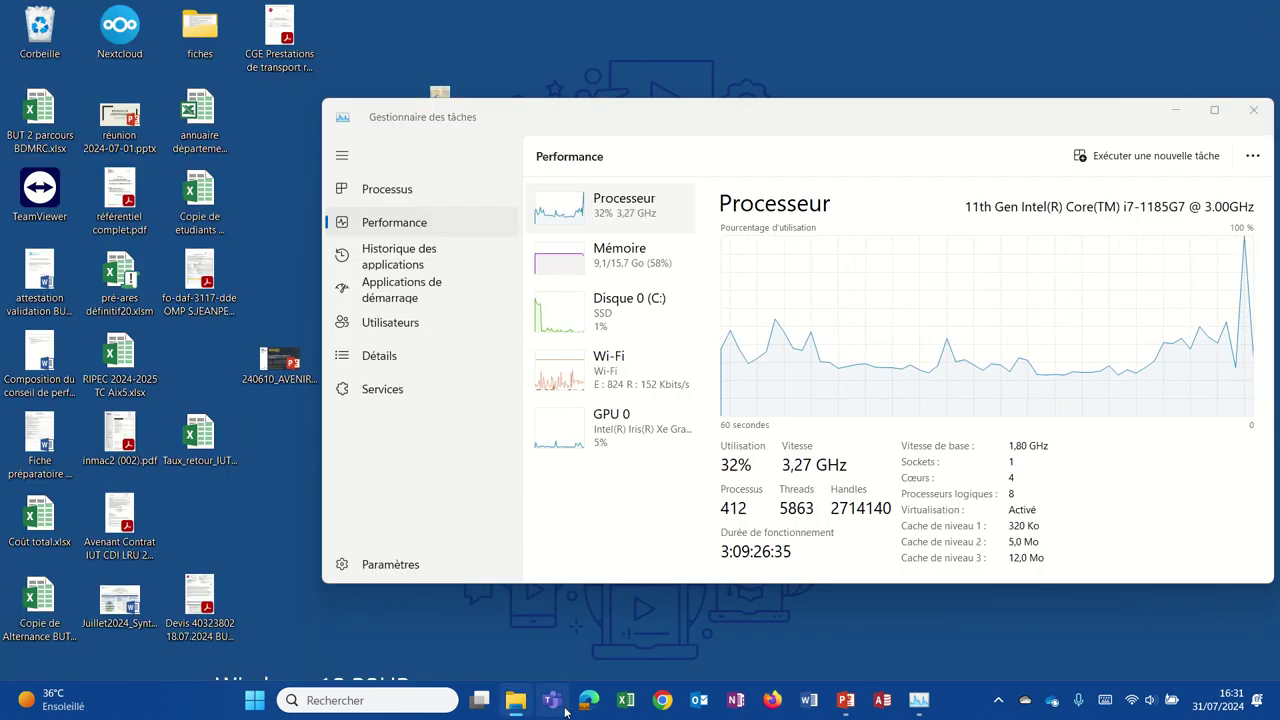
{"action": "left_click", "coordinate": [766, 706]}
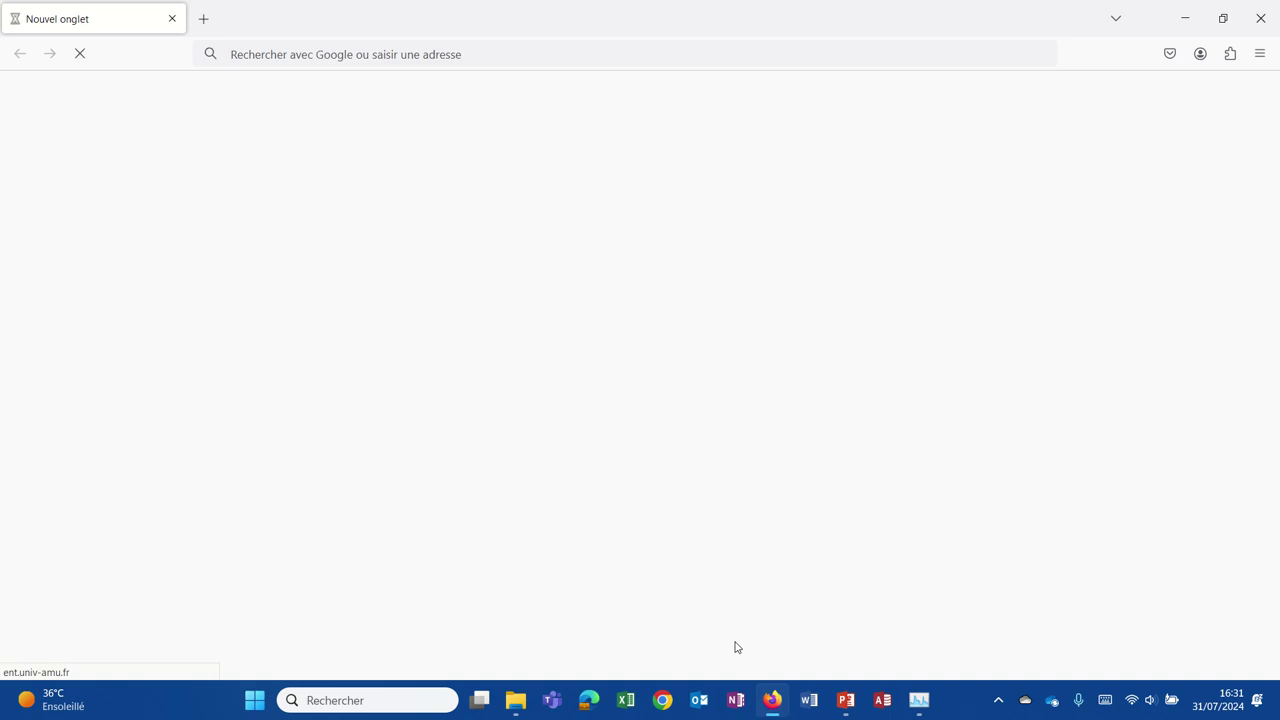
{"action": "left_click", "coordinate": [403, 64]}
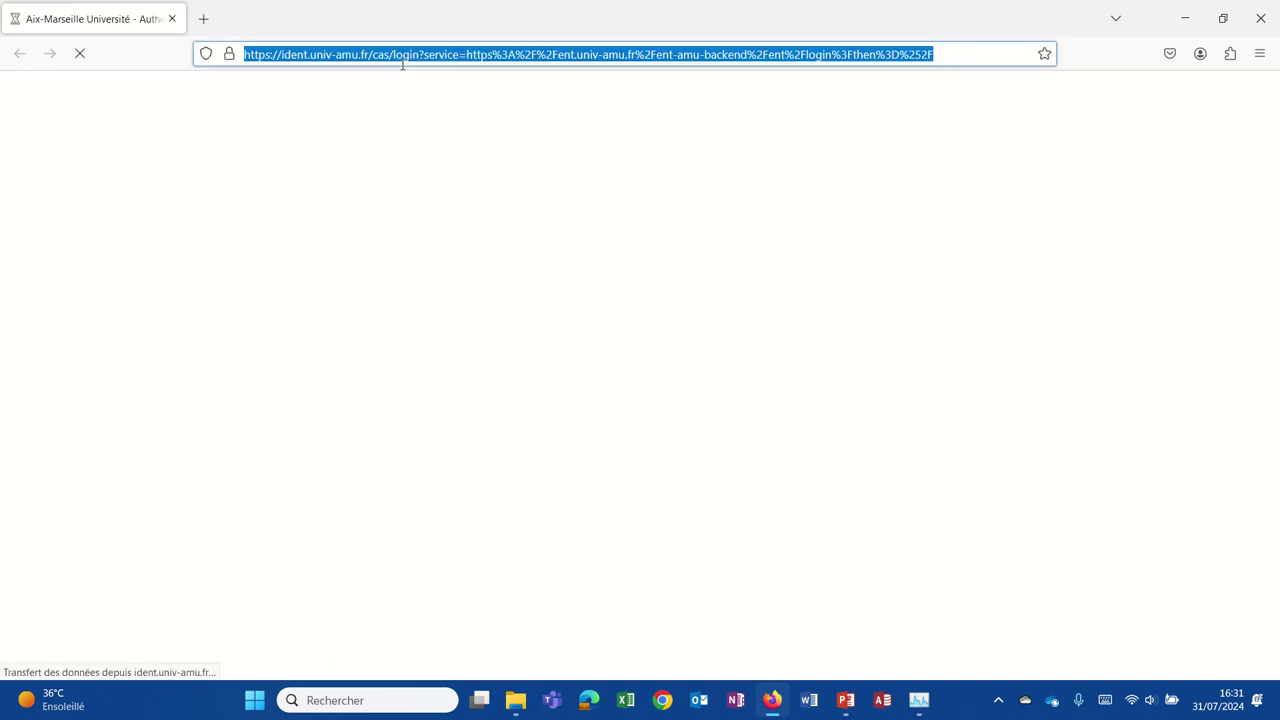
{"action": "type", "text": "googl"}
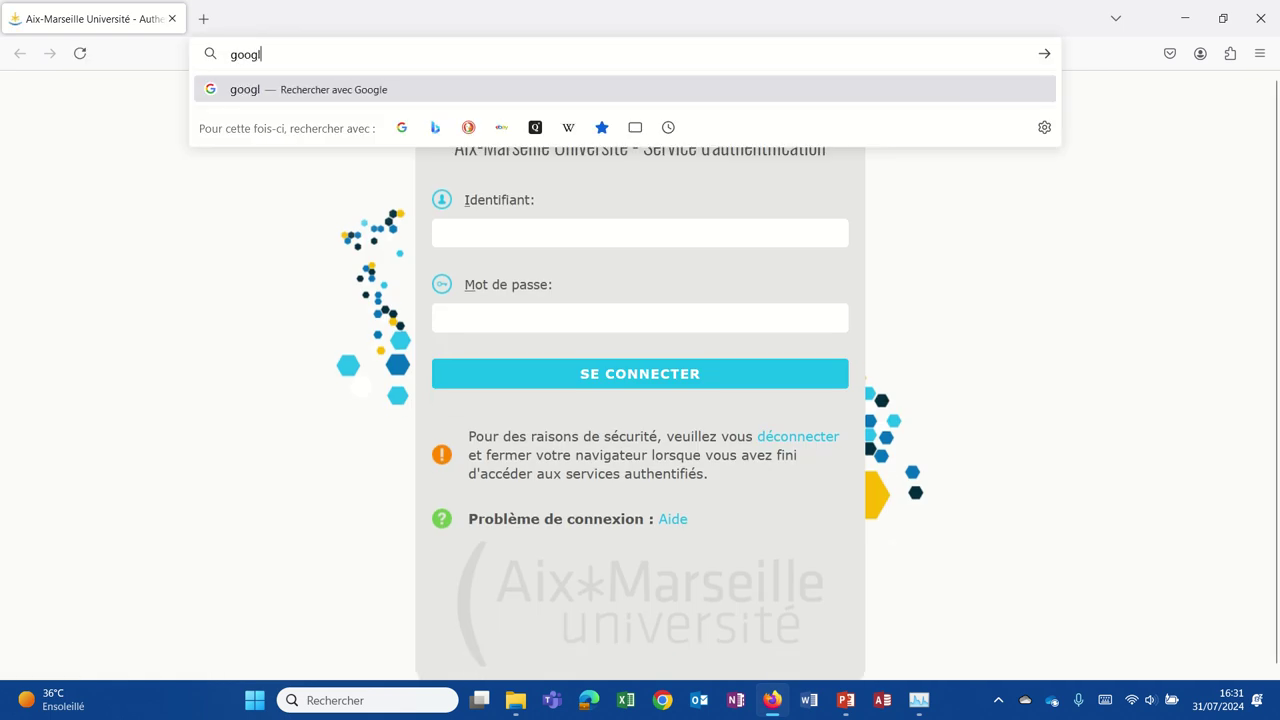
{"action": "type", "text": "esheet"}
{"action": "key", "text": "Return"}
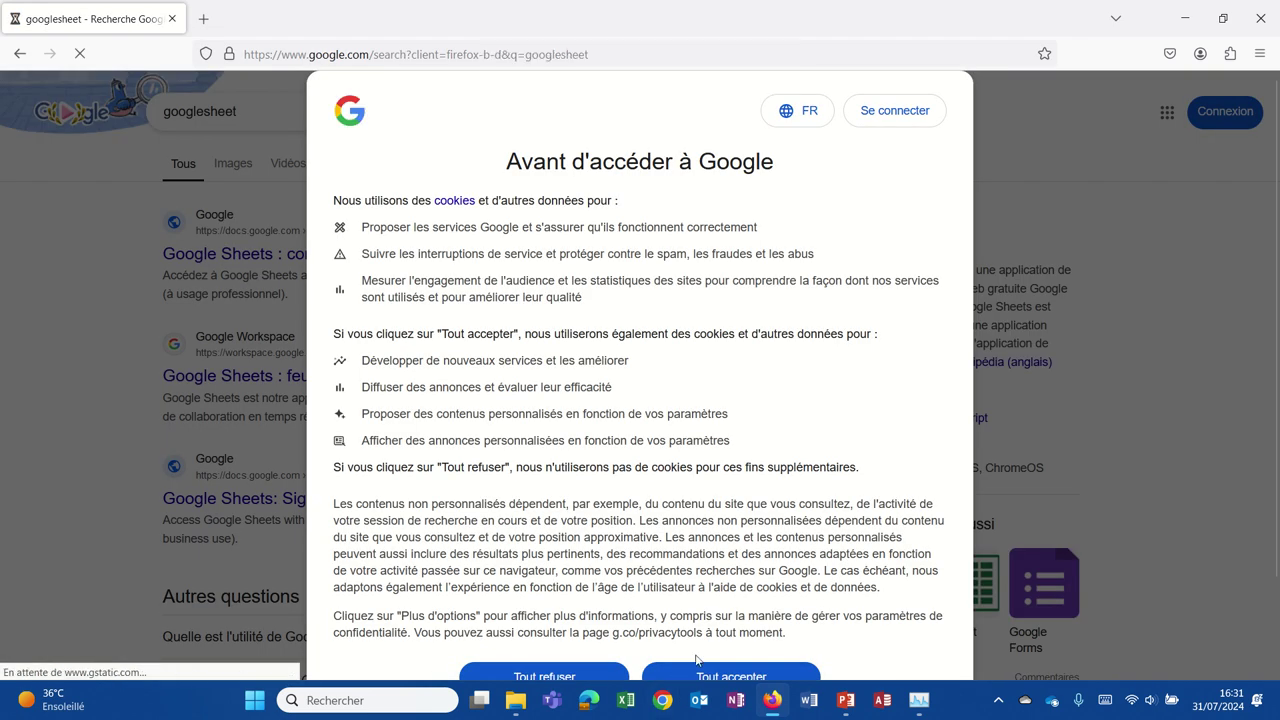
{"action": "left_click", "coordinate": [697, 670]}
{"action": "left_click", "coordinate": [302, 257]}
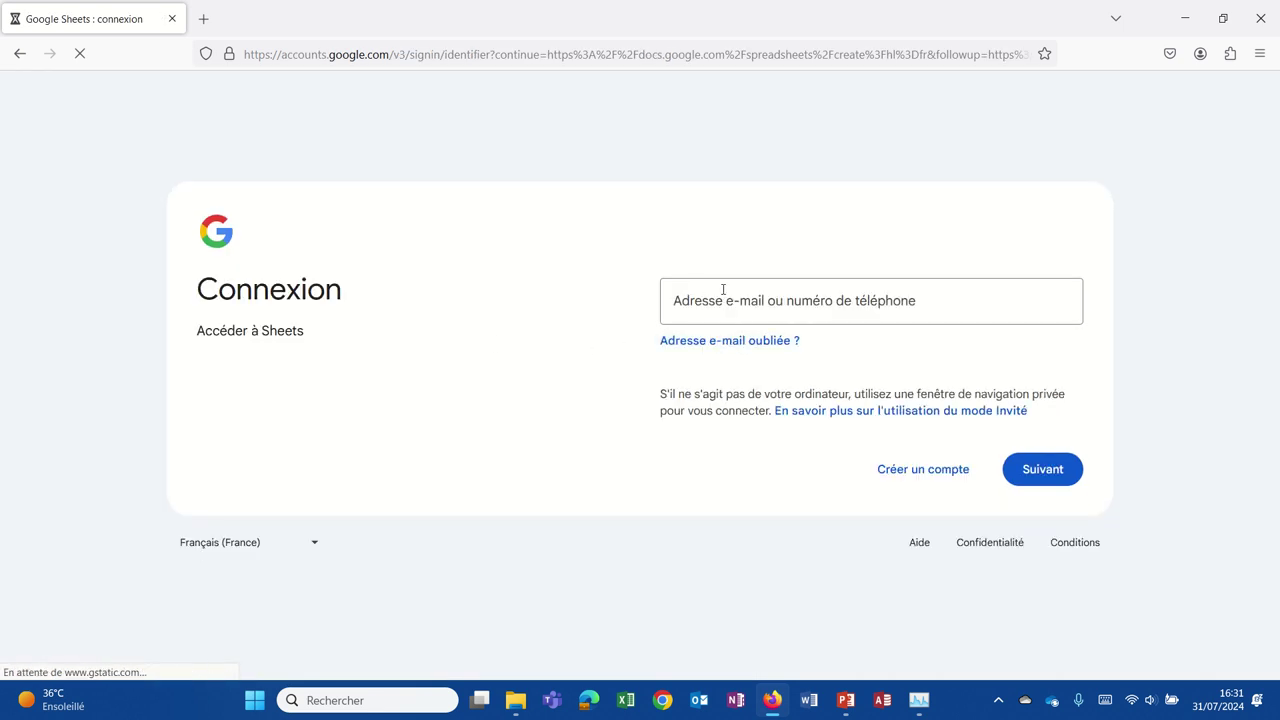
Sign in to the Google account with its e-mail address and password.
{"action": "left_click", "coordinate": [723, 287]}
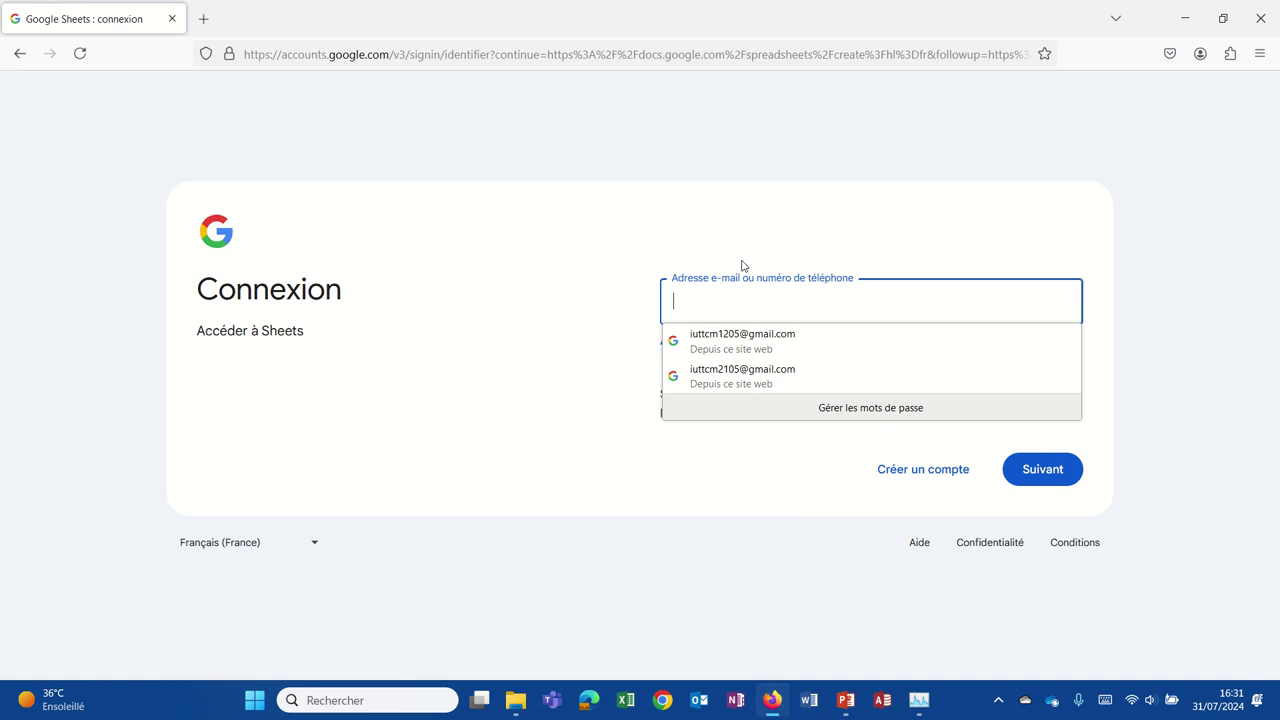
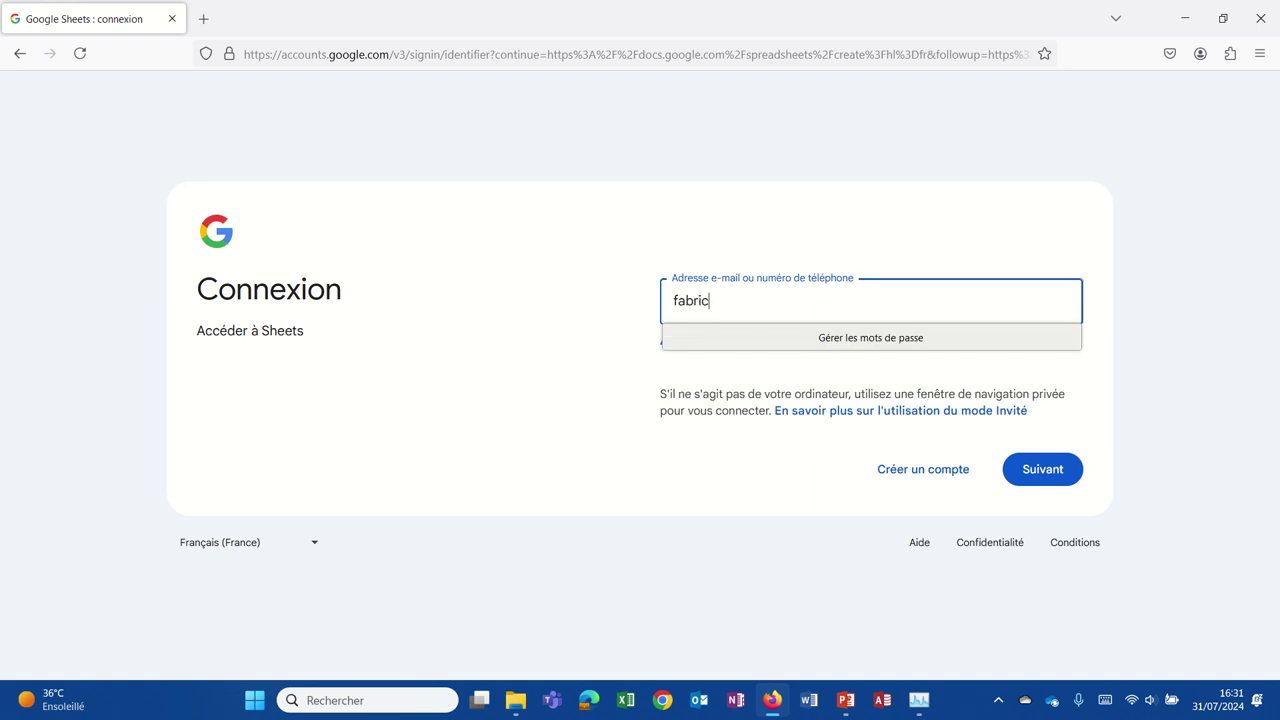
{"action": "key", "text": "Return"}
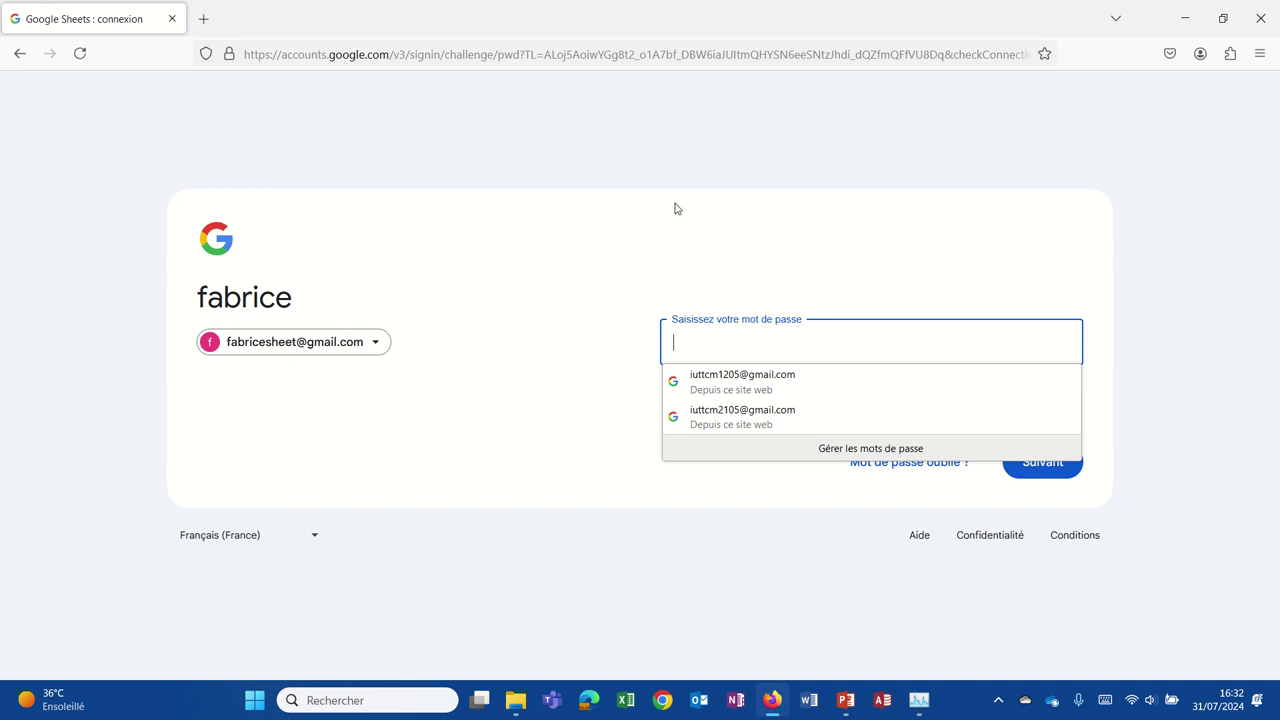
{"action": "type", "text": "•"}
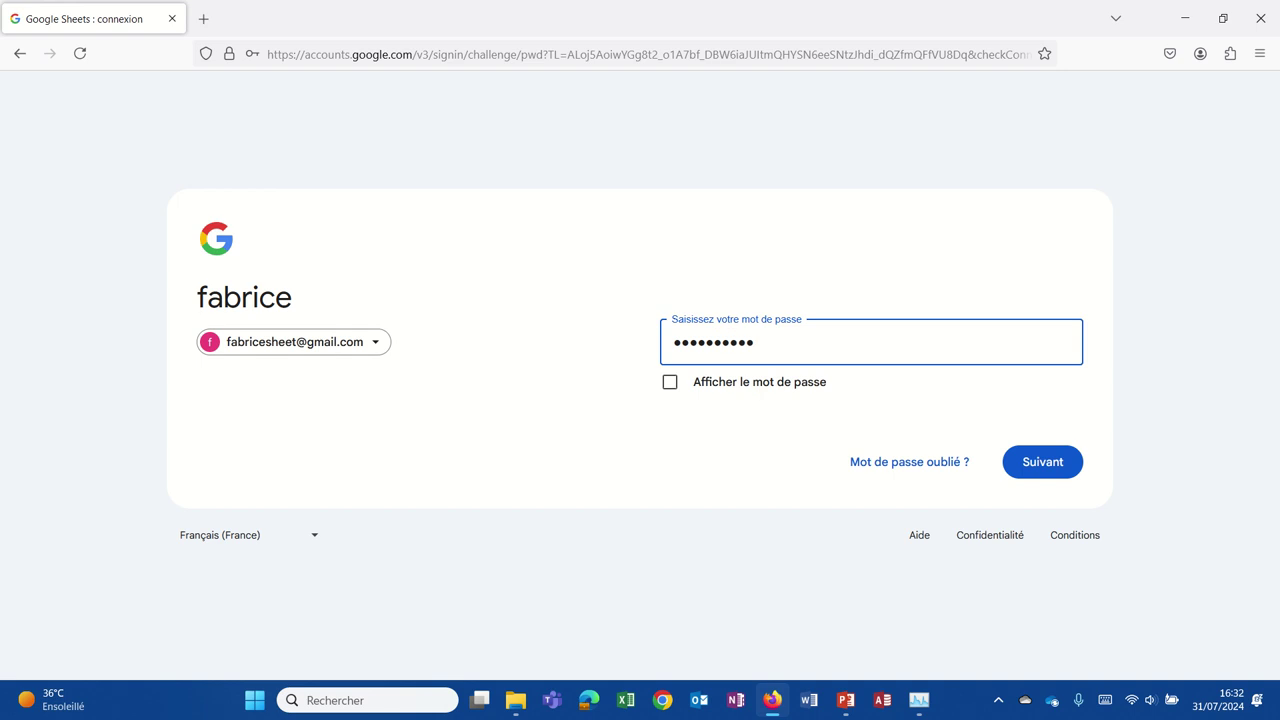
{"action": "key", "text": "Return"}
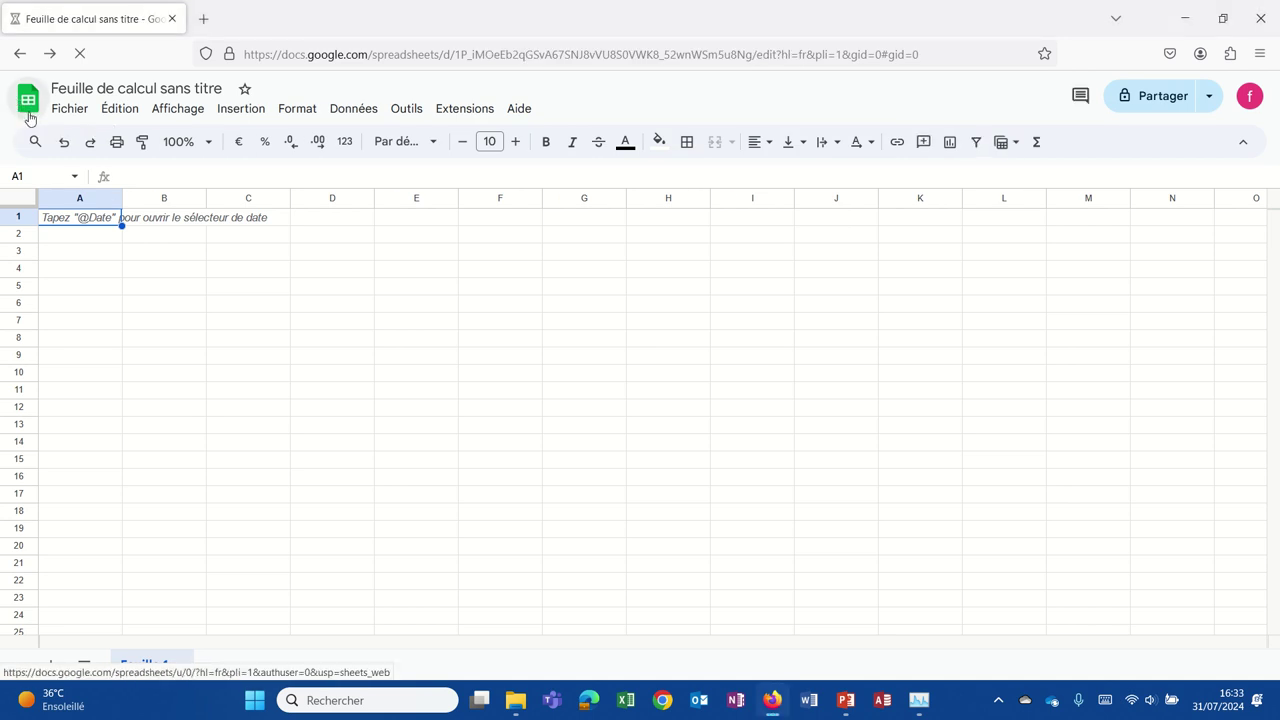
Return to the Sheets home page and reopen the earlier 'Feuille de calcul sans titre' spreadsheet.
{"action": "left_click", "coordinate": [67, 110]}
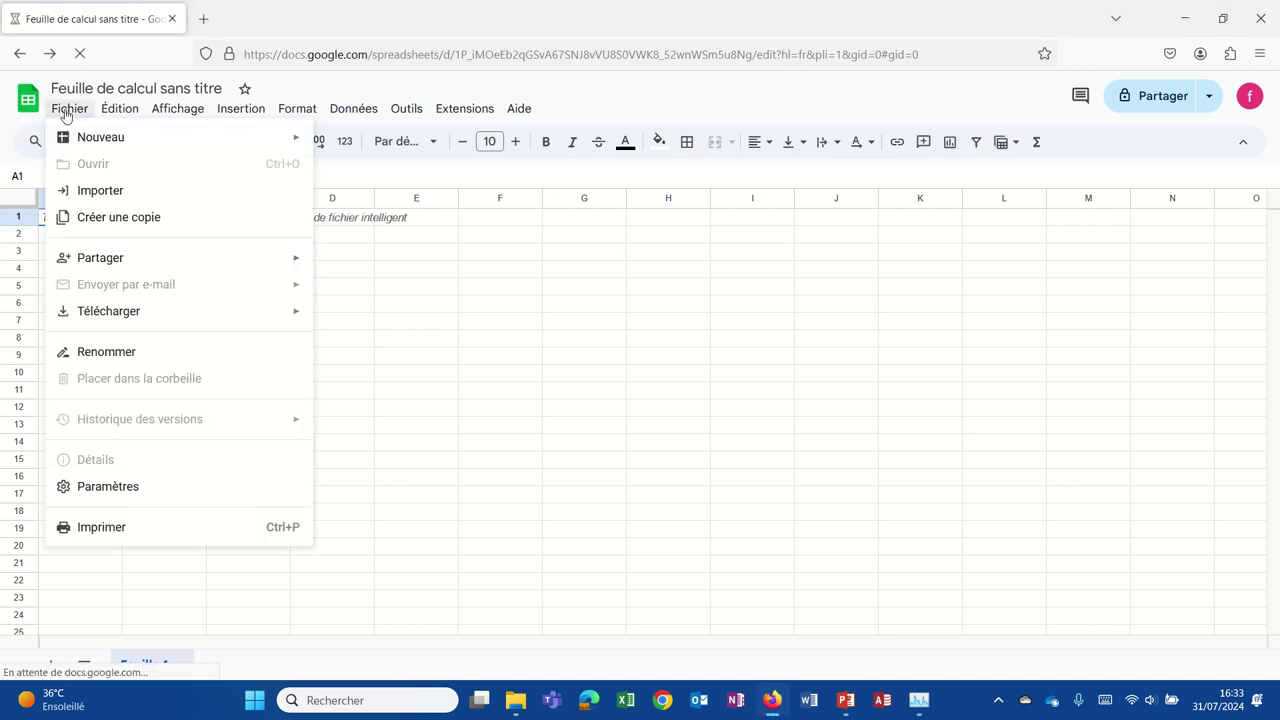
{"action": "left_click", "coordinate": [38, 111]}
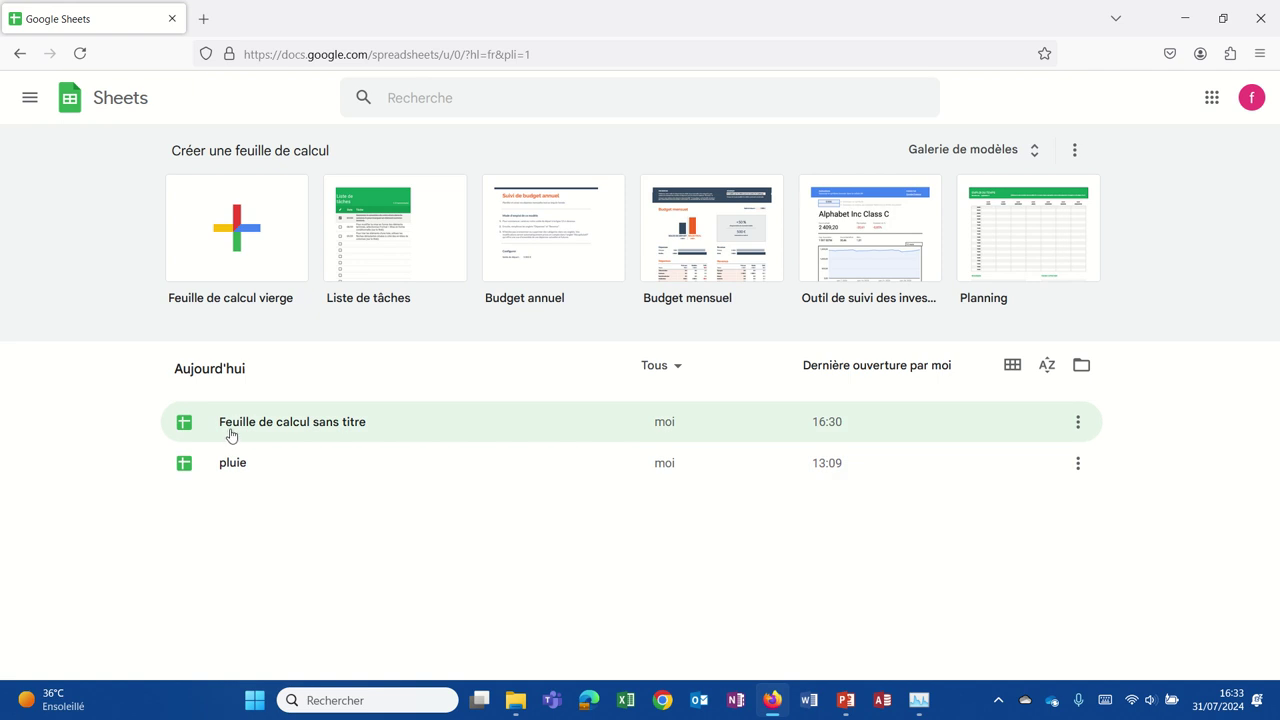
{"action": "left_click", "coordinate": [312, 433]}
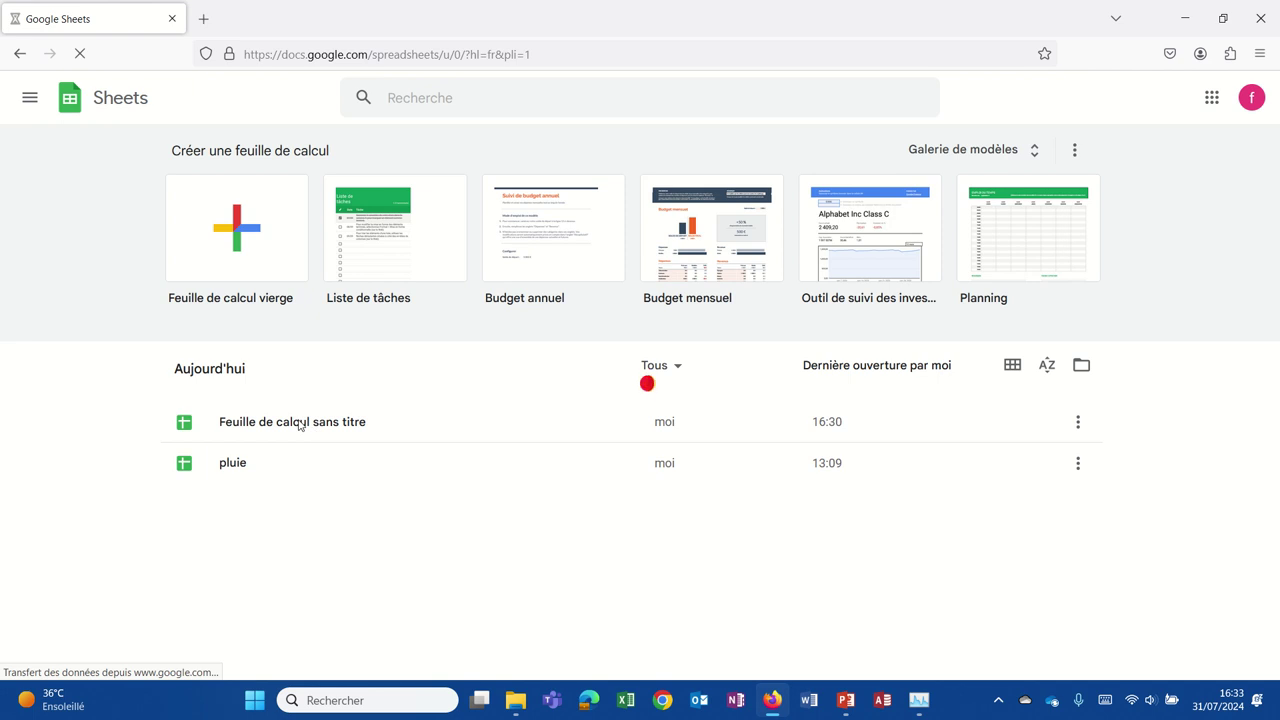
{"action": "mouse_move", "coordinate": [533, 14]}
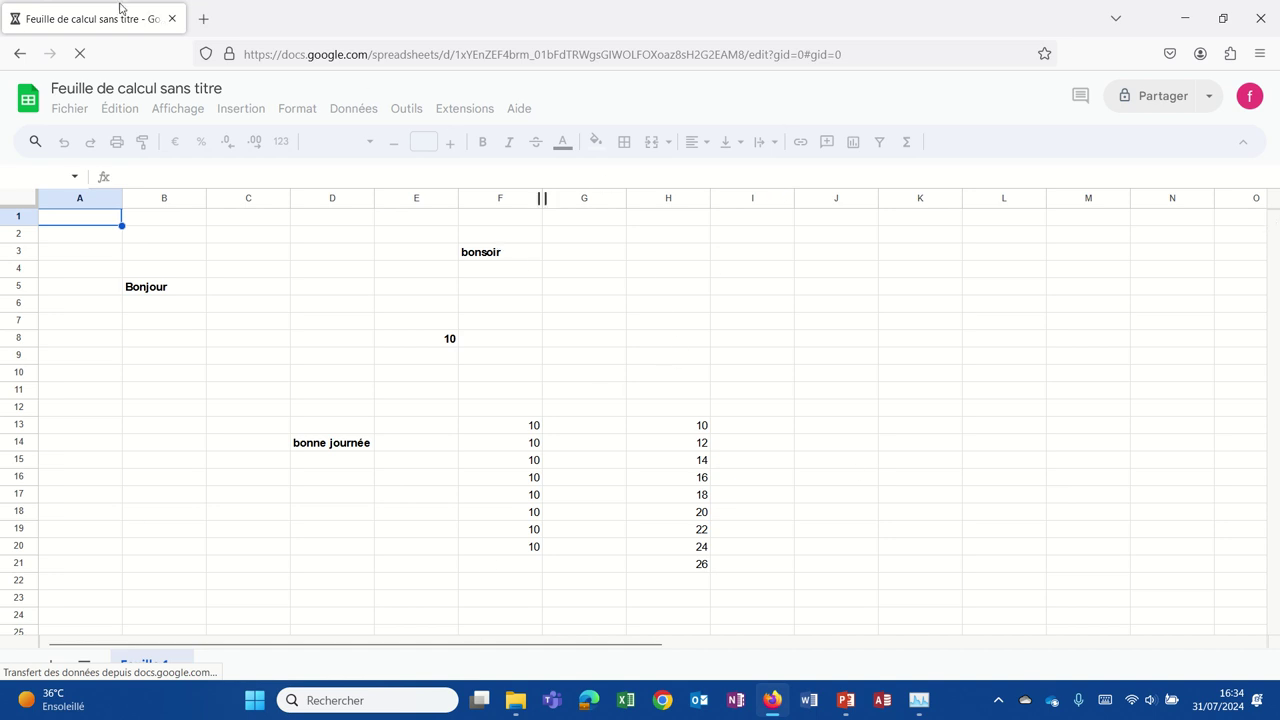
Replace the old spreadsheet title with 'Ma première feuille de calcul' using Fichier > Renommer.
{"action": "left_click", "coordinate": [68, 108]}
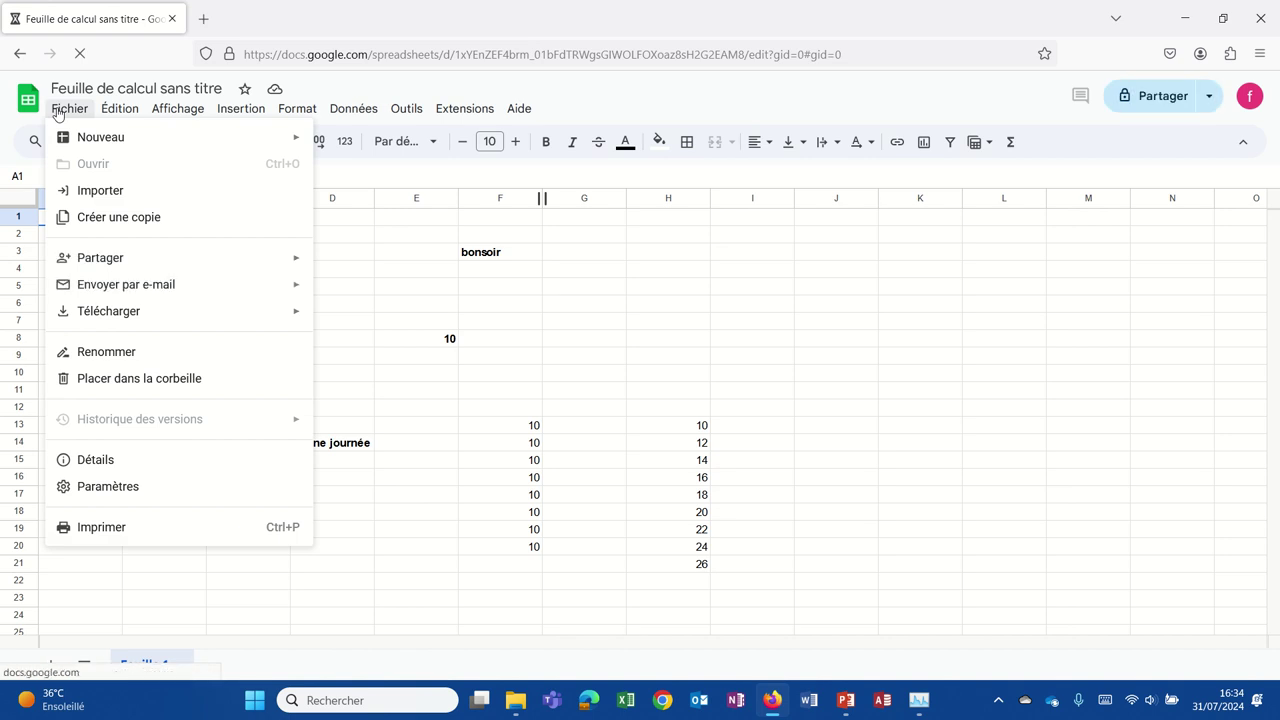
{"action": "left_click", "coordinate": [57, 112]}
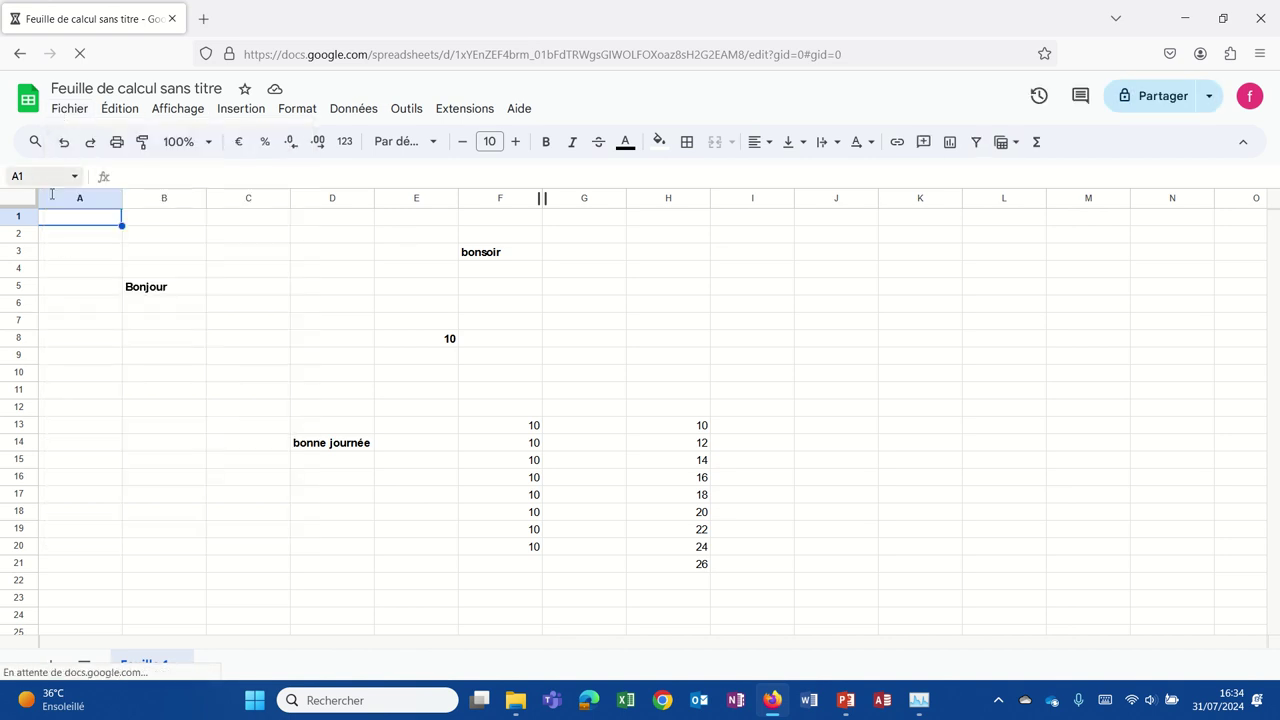
{"action": "left_click", "coordinate": [64, 110]}
{"action": "left_click", "coordinate": [96, 352]}
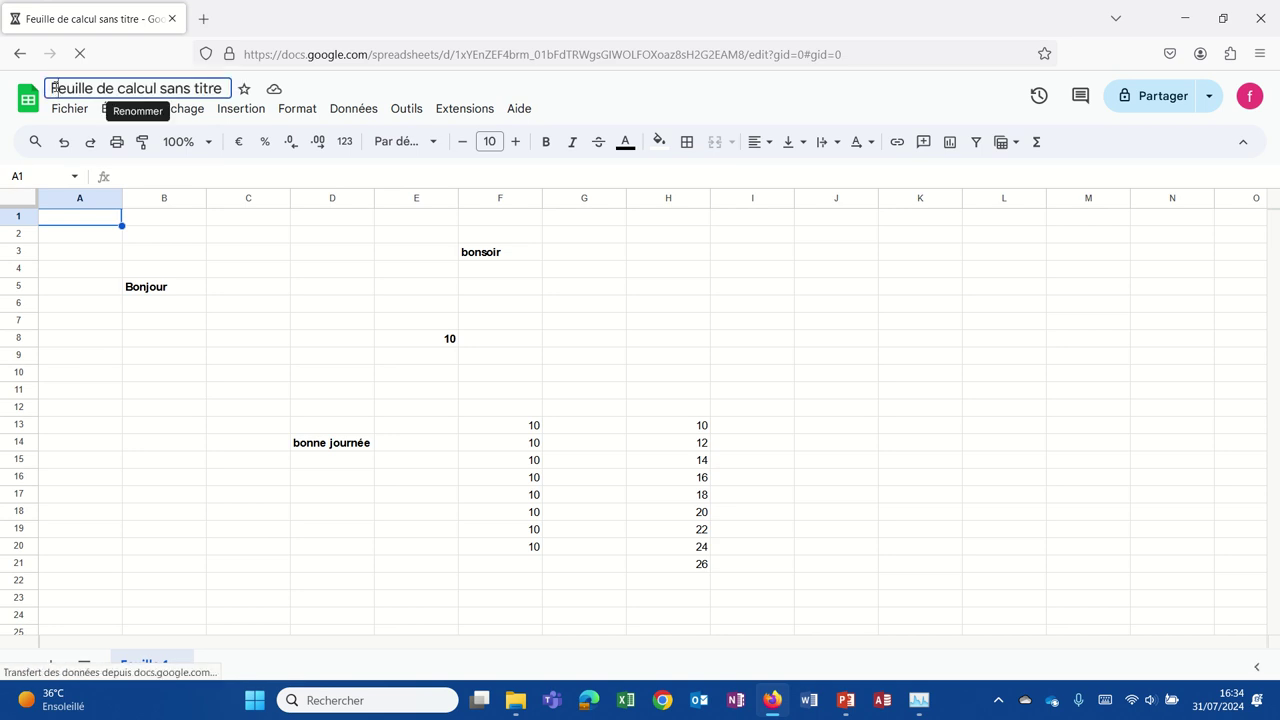
{"action": "left_click_drag", "start_coordinate": [51, 88], "coordinate": [2, 95]}
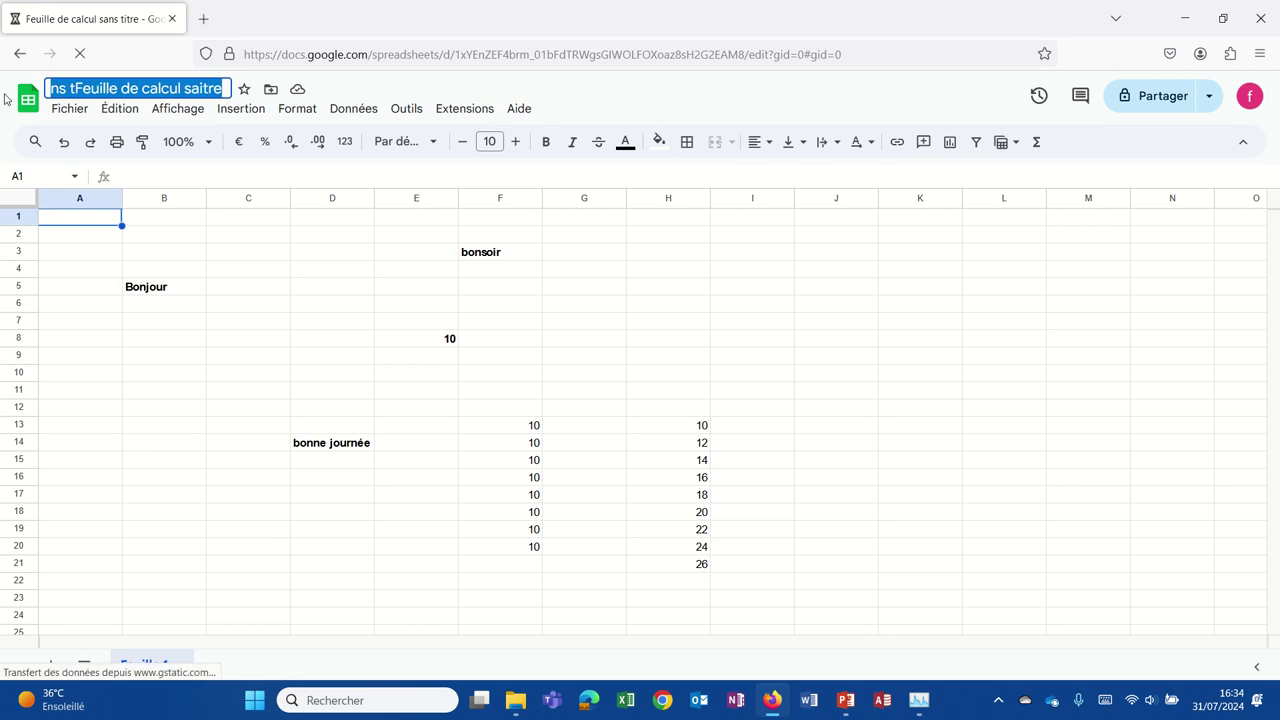
{"action": "type", "text": "Ma première"}
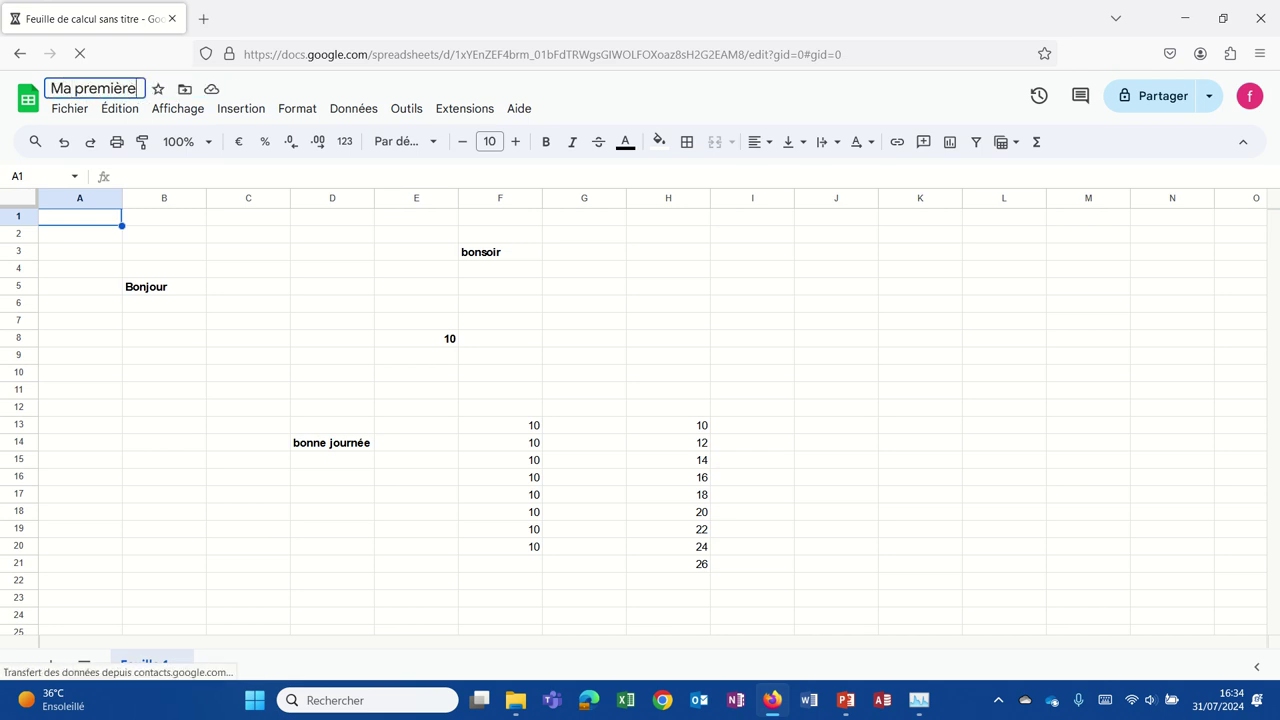
{"action": "type", "text": " feuille"}
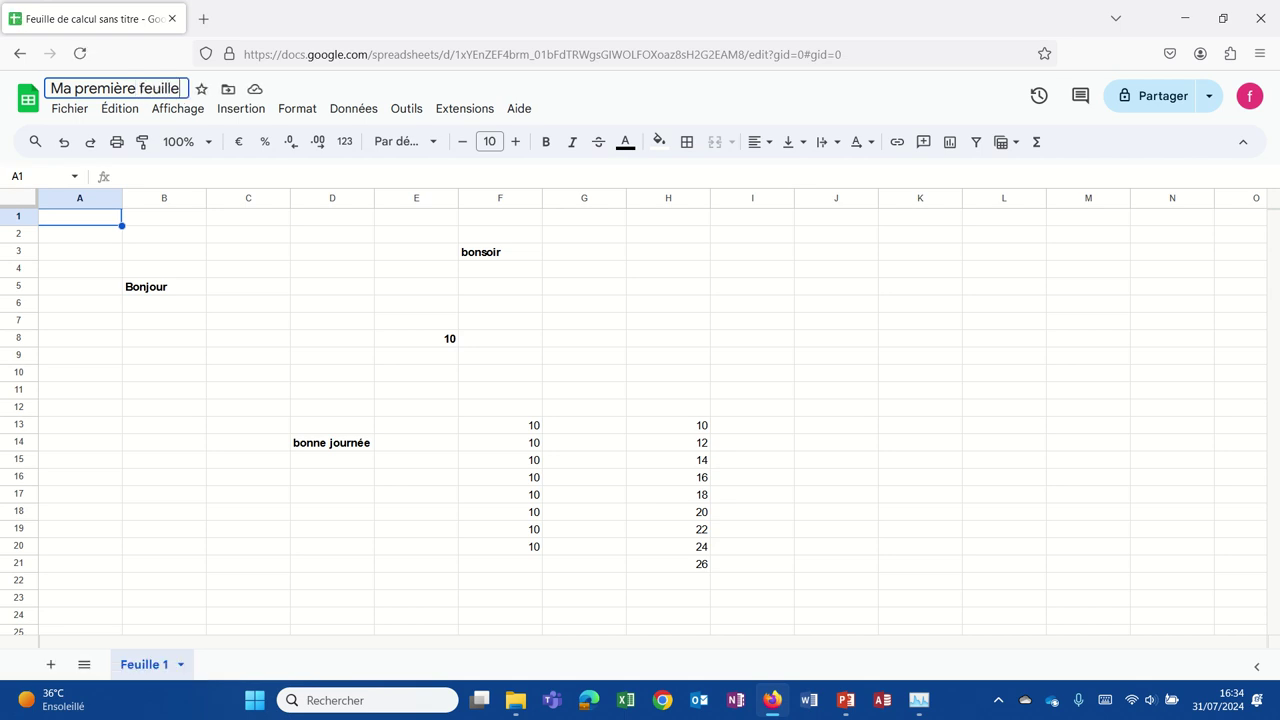
{"action": "type", "text": " de calcul"}
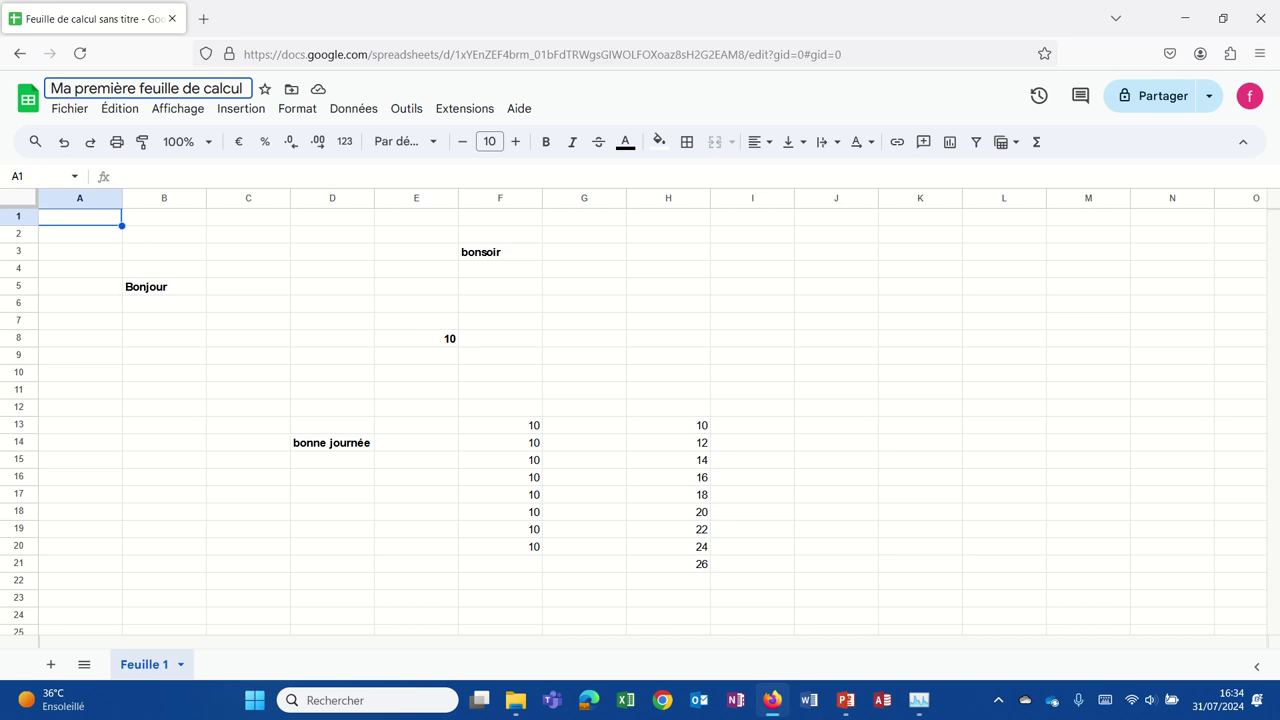
{"action": "key", "text": "Return"}
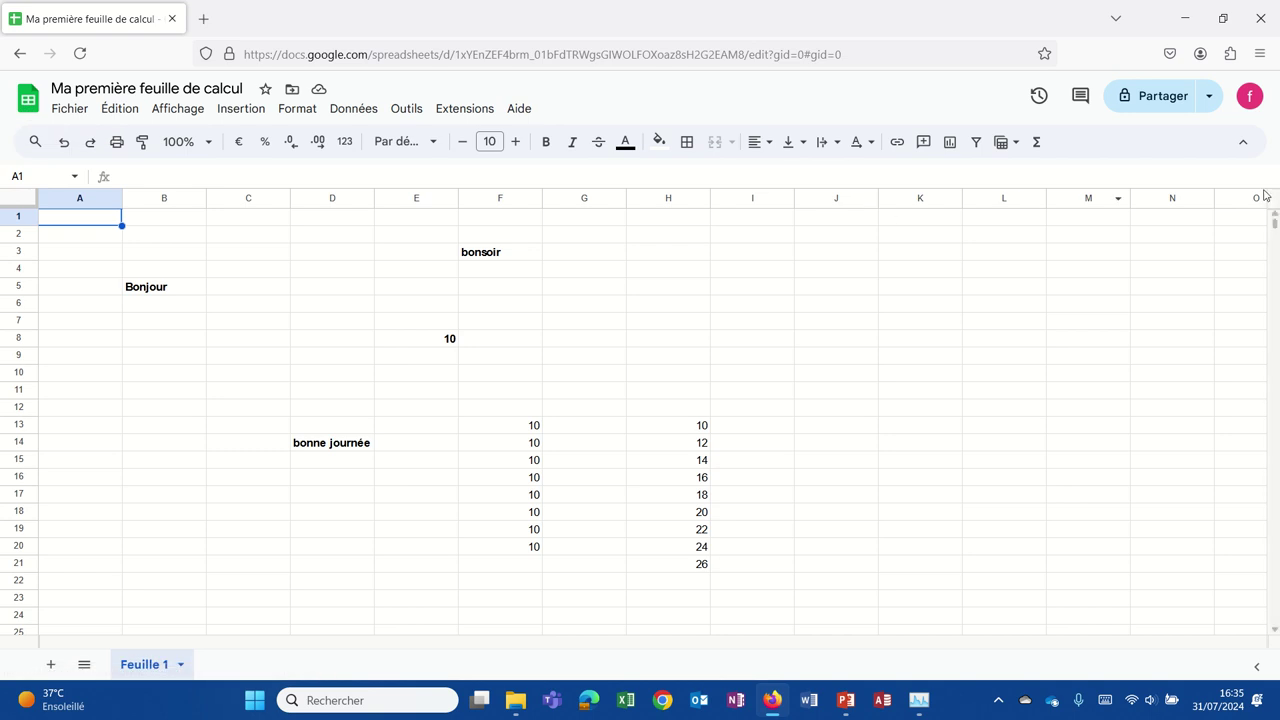
{"action": "left_click", "coordinate": [1249, 99]}
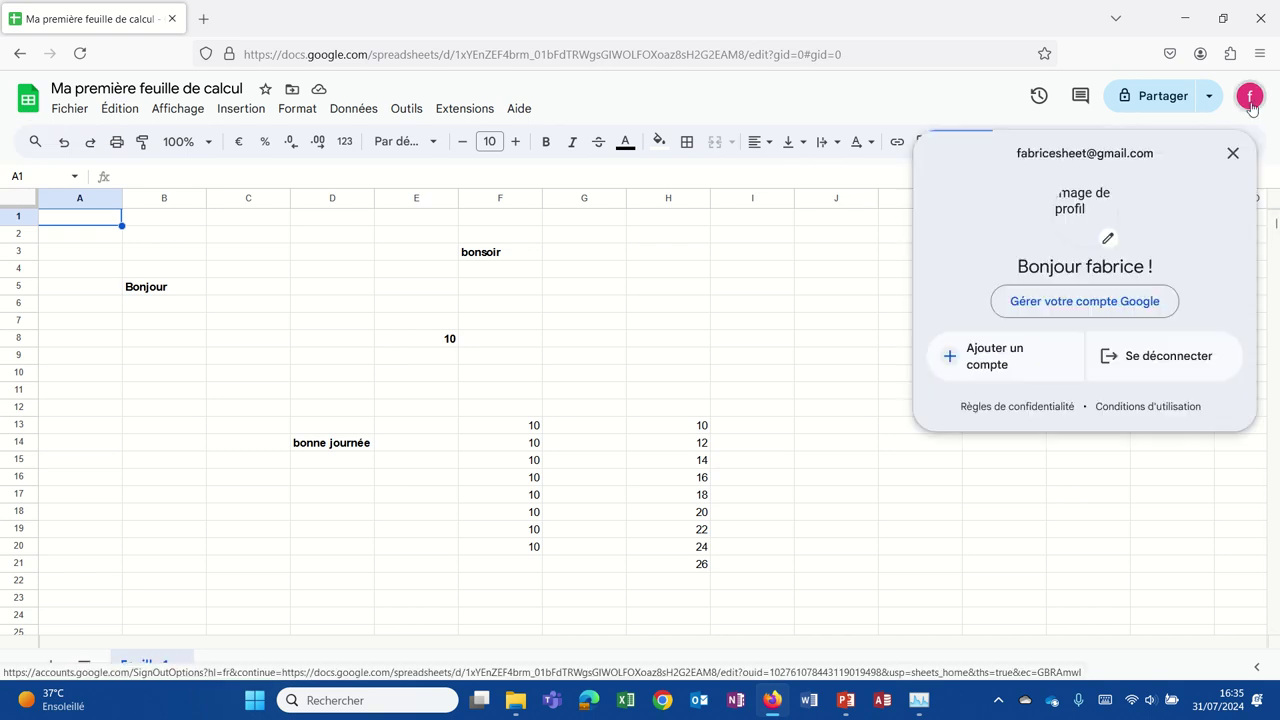
{"action": "left_click", "coordinate": [1250, 100]}
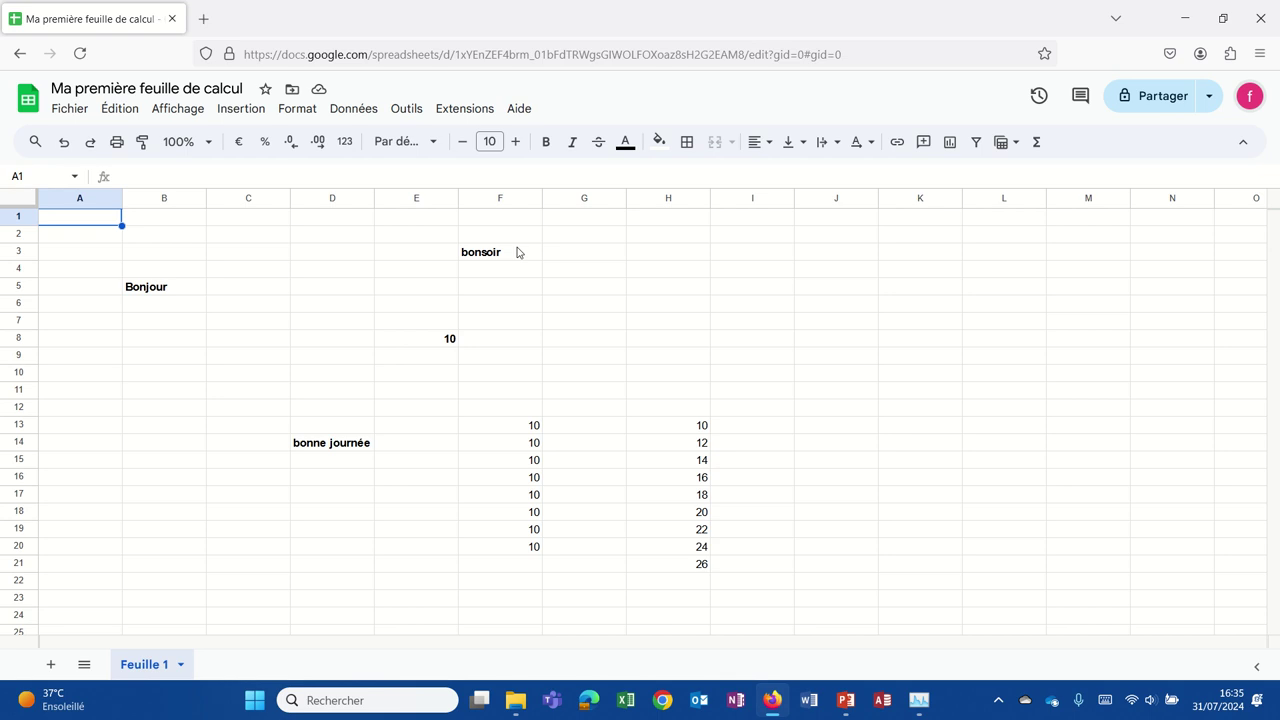